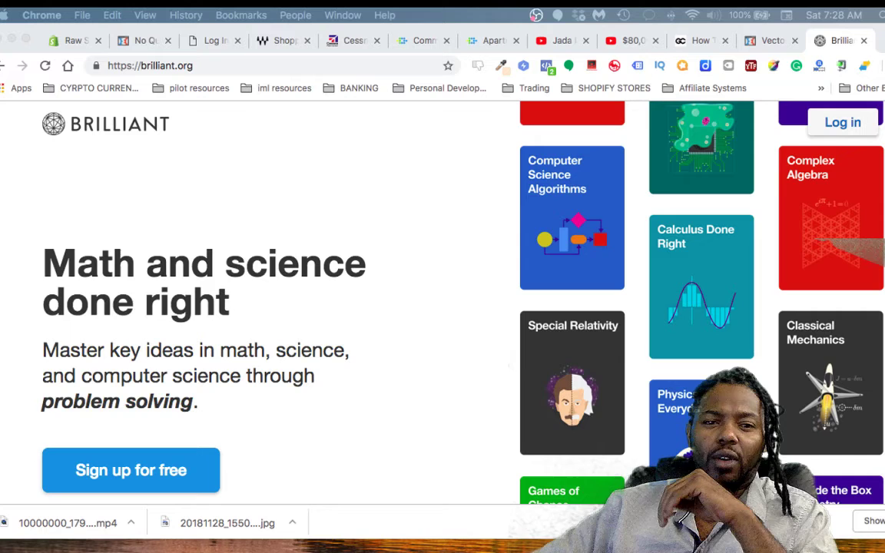
Load facebook.com in a fresh Chrome tab after cycling through the open tabs.
left_click(26, 31)
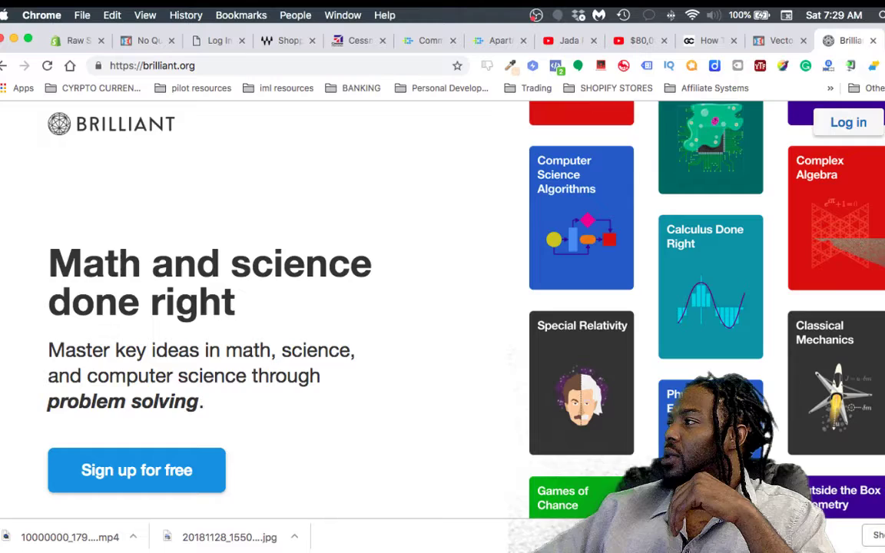
left_click(853, 40)
left_click(430, 40)
left_click(399, 40)
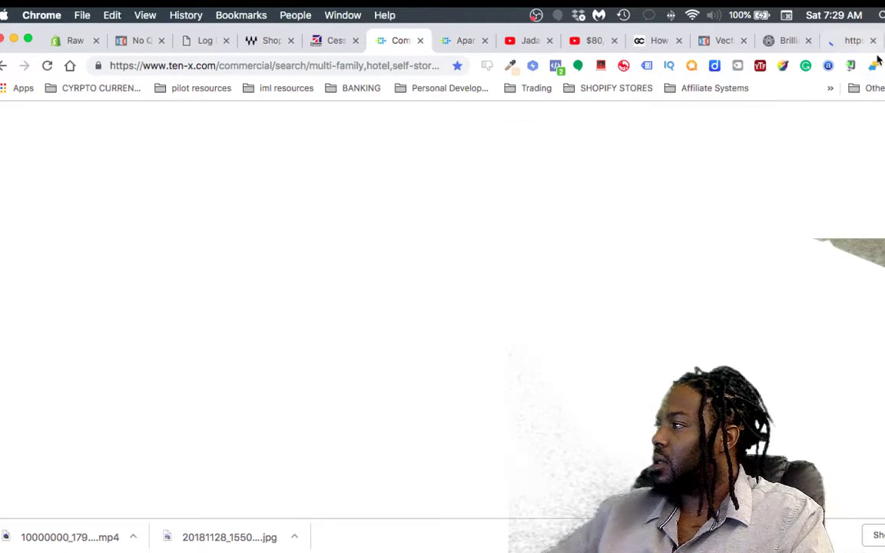
left_click(859, 40)
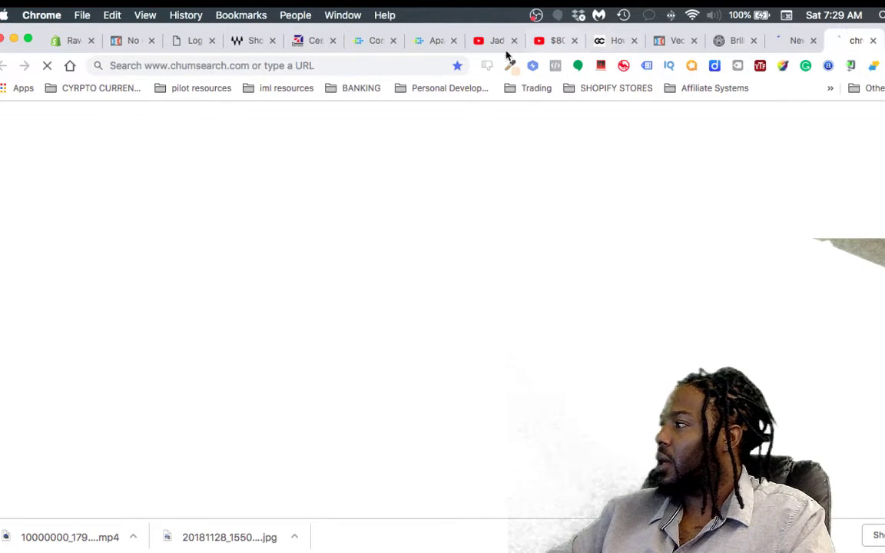
left_click(415, 65)
type(",faebook")
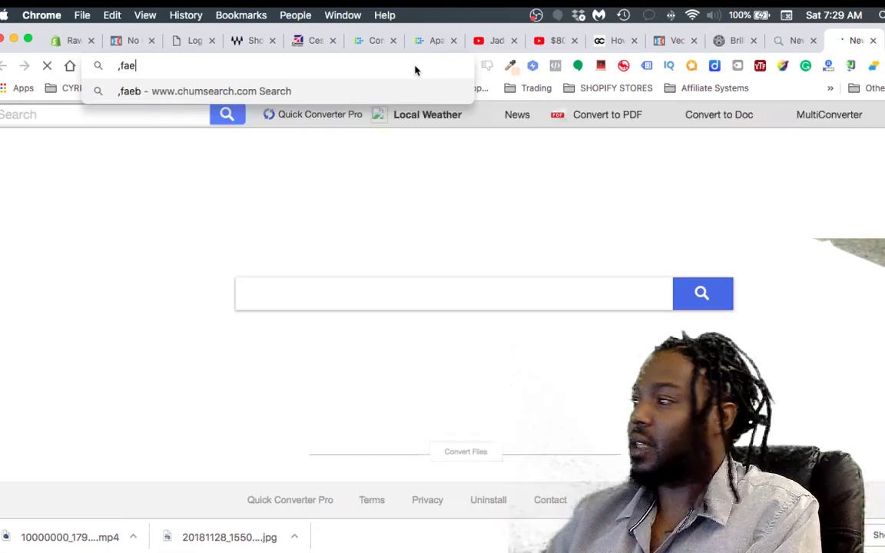
type("facebook.com")
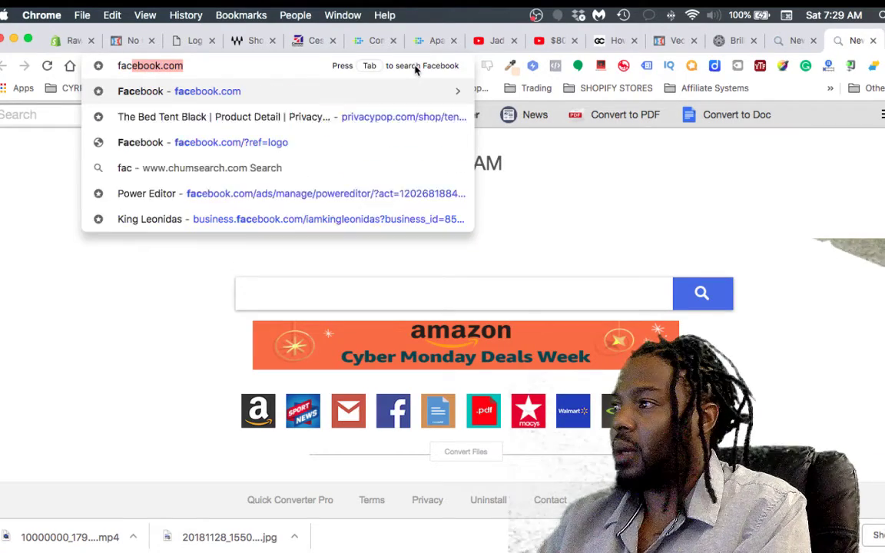
key("Return")
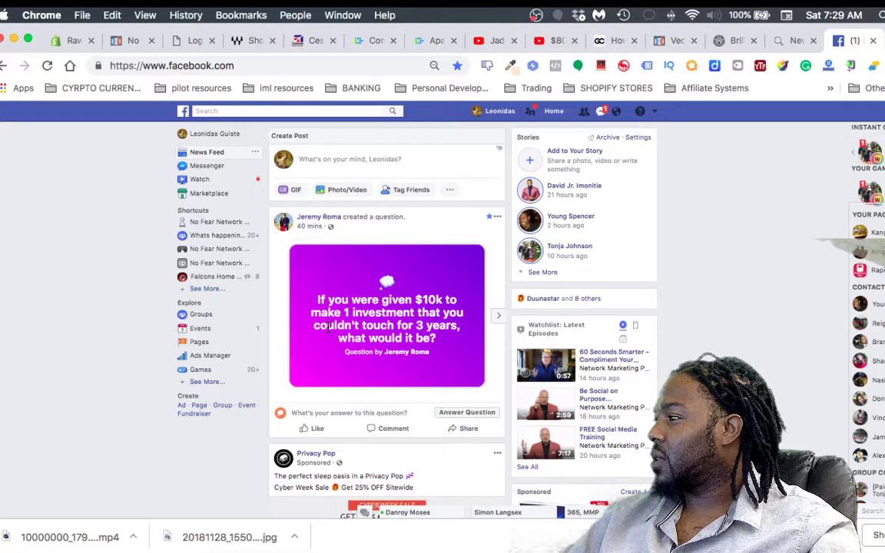
Search for 'retiredin365' and open the #RetiredIn365 (PAID MEMBERS ONLY) group.
left_click(205, 110)
type("reitr")
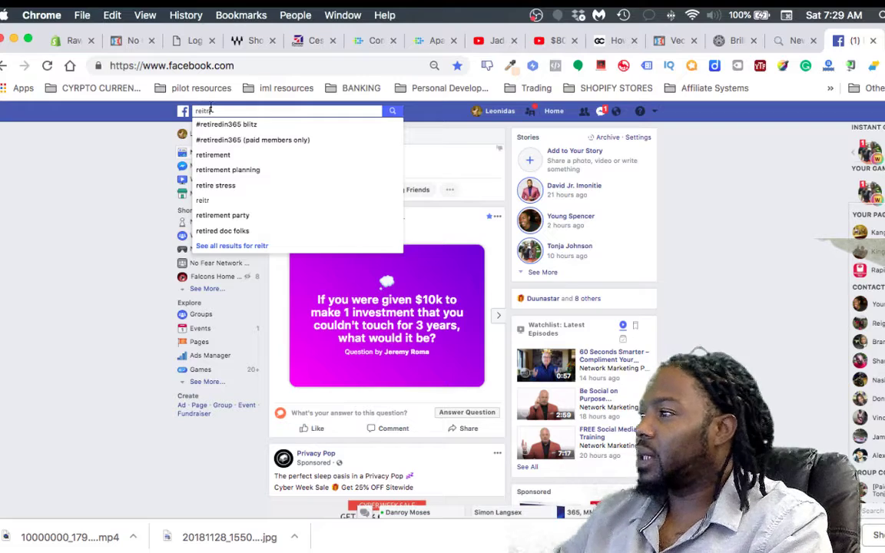
left_click(252, 139)
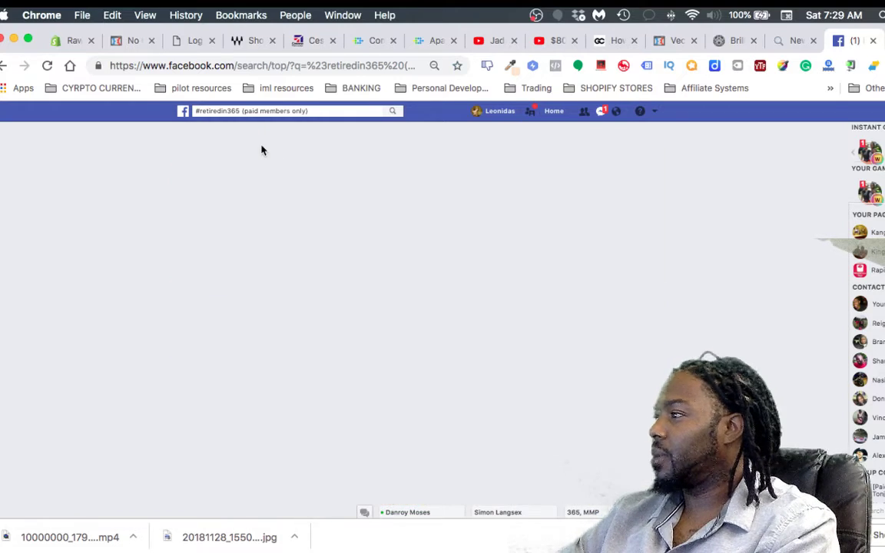
left_click(398, 180)
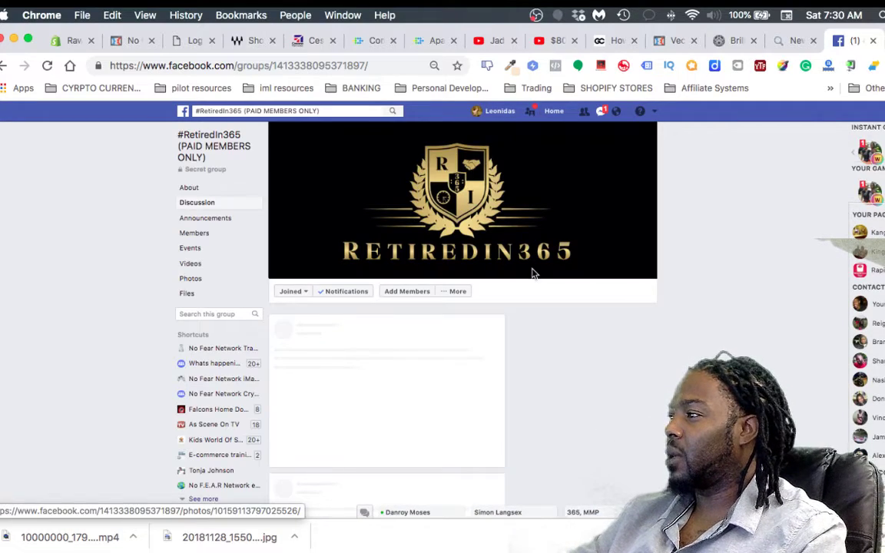
scroll(535, 274, "down", 2)
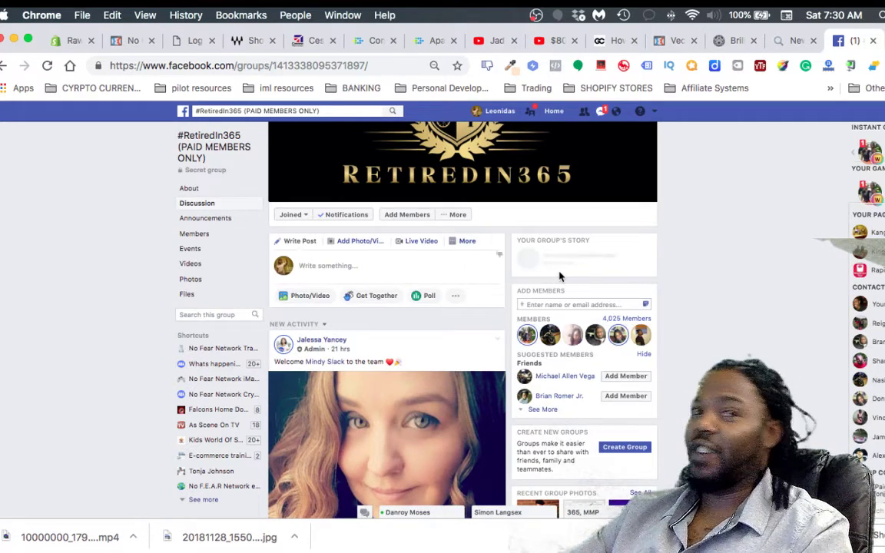
scroll(700, 254, "down", 1)
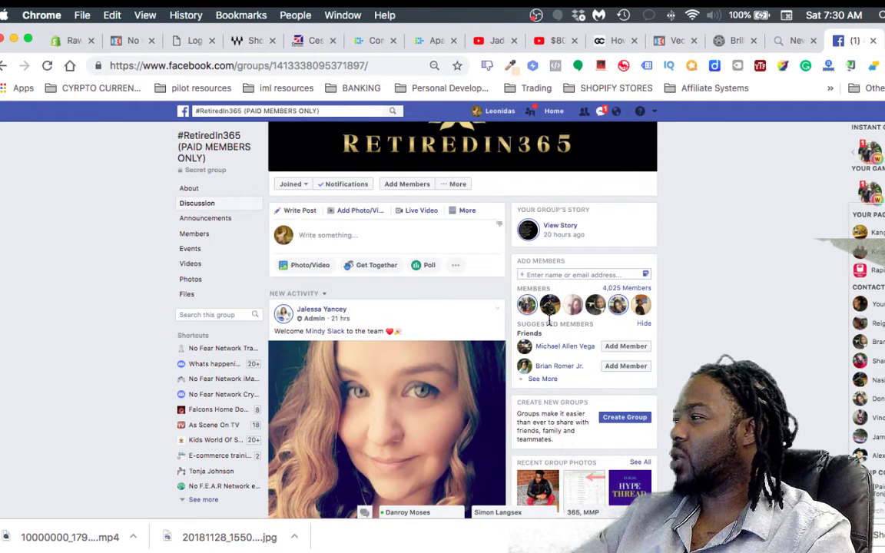
scroll(363, 342, "down", 1)
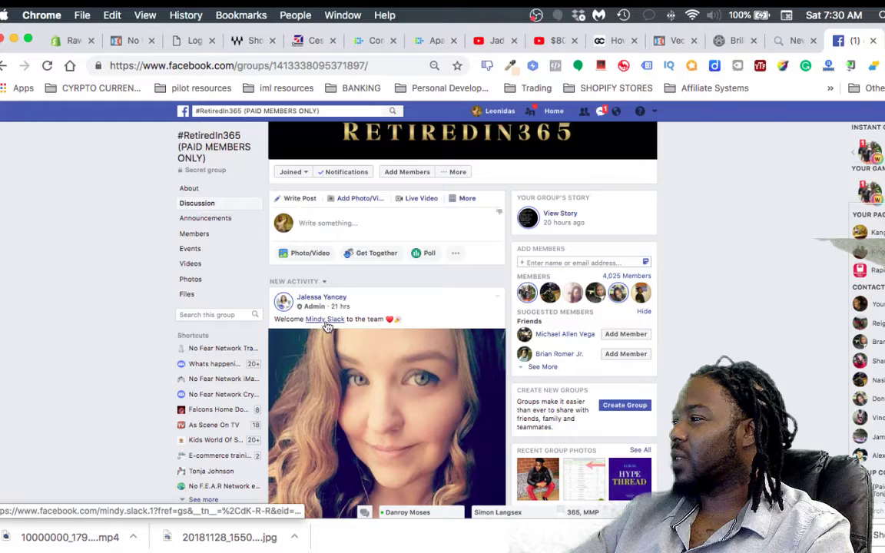
scroll(332, 320, "down", 1)
scroll(332, 297, "down", 1)
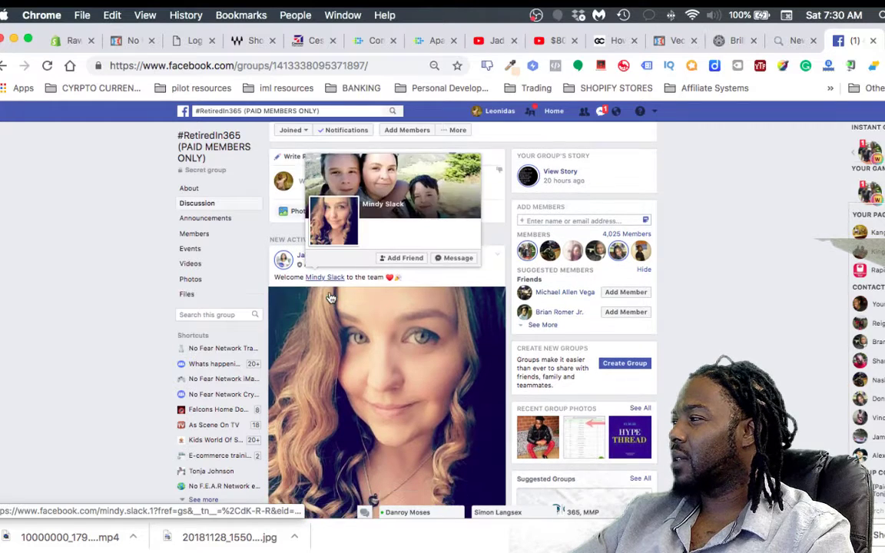
scroll(332, 296, "down", 3)
scroll(323, 368, "down", 2)
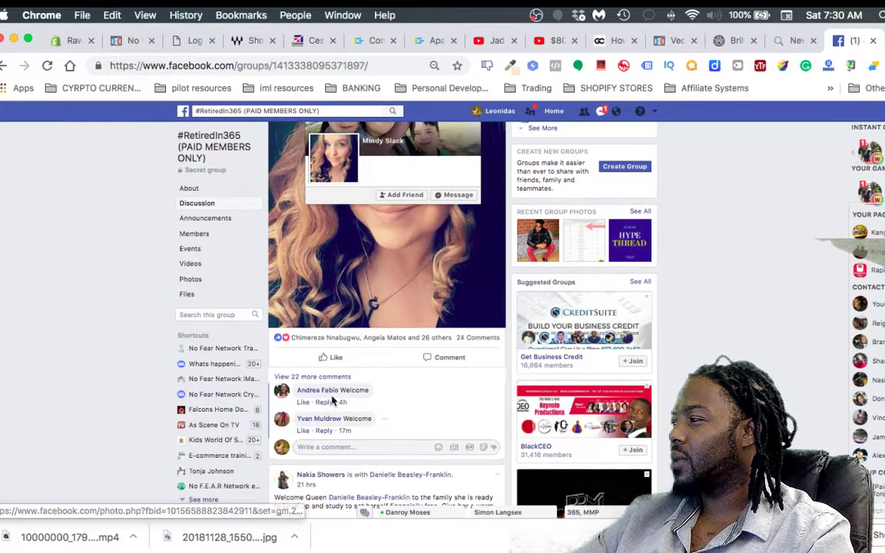
scroll(315, 430, "down", 1)
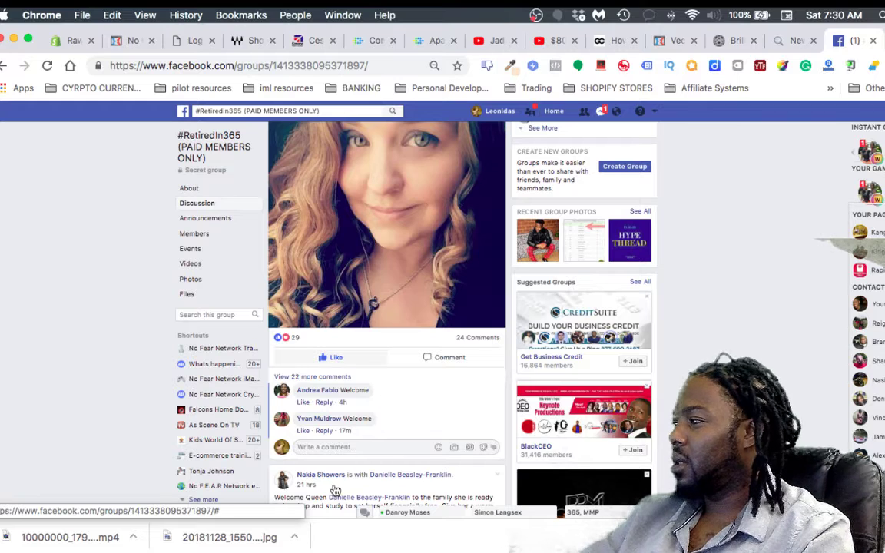
Post 'welcome' comments on two new-member welcome posts.
left_click(325, 446)
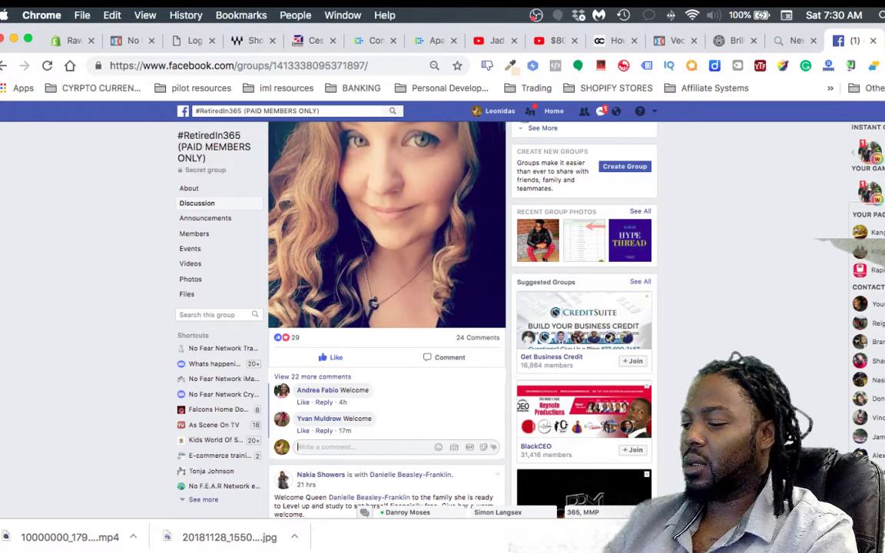
type("welcome")
key("Return")
scroll(353, 398, "down", 4)
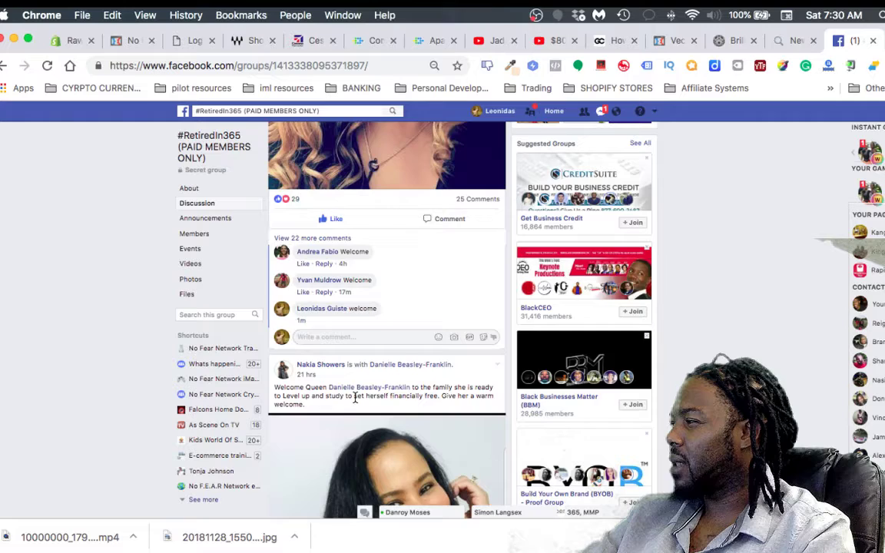
scroll(355, 398, "down", 3)
scroll(355, 400, "down", 4)
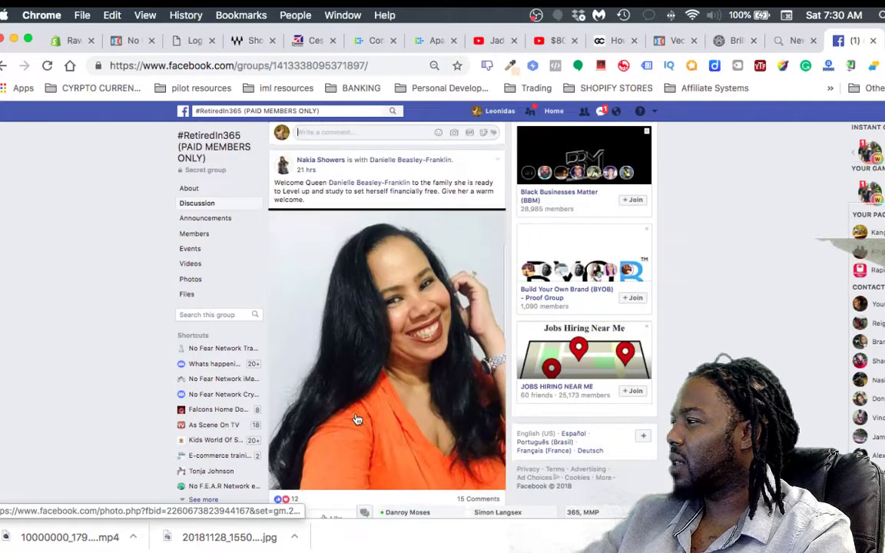
scroll(355, 418, "down", 4)
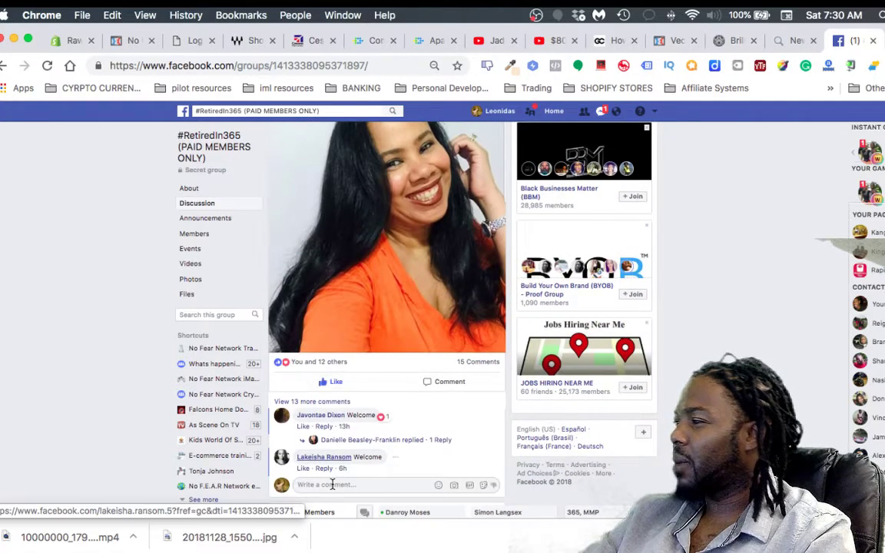
left_click(332, 483)
type("welcome")
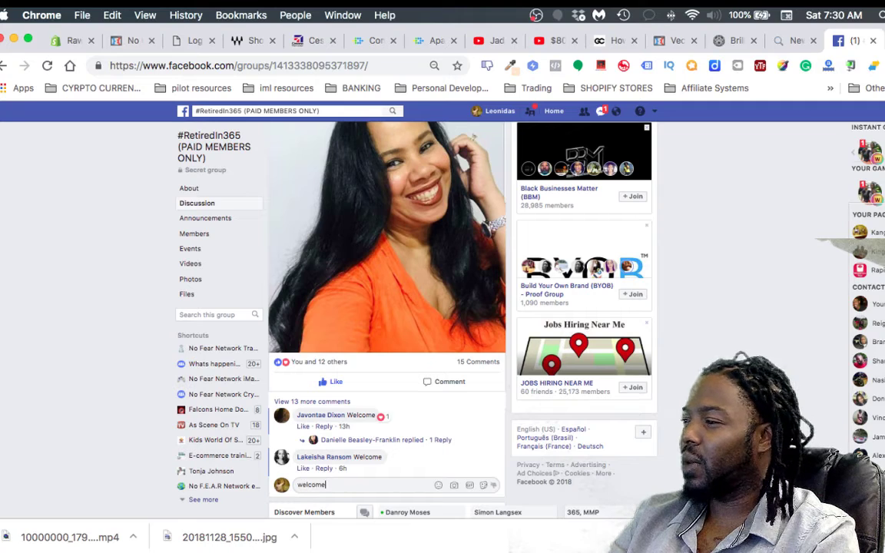
key("Return")
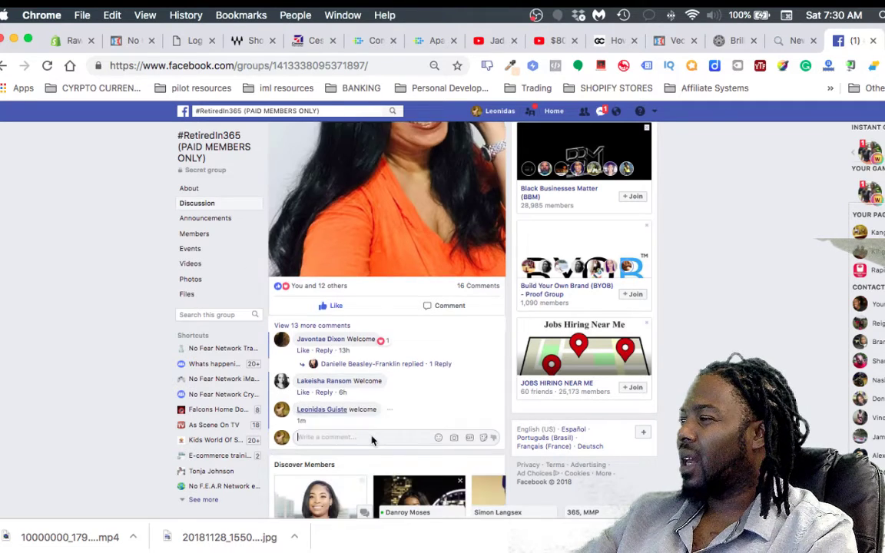
scroll(407, 439, "down", 4)
scroll(406, 440, "down", 2)
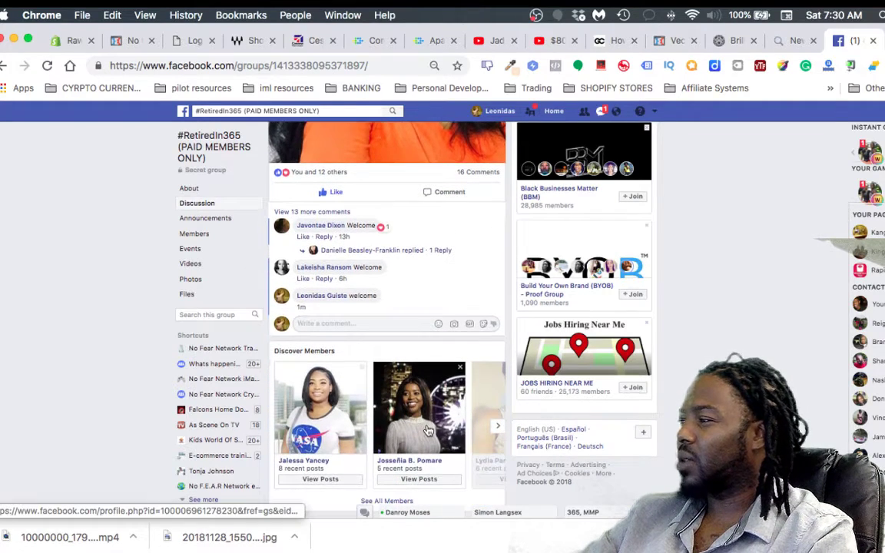
scroll(378, 431, "down", 3)
scroll(379, 432, "down", 2)
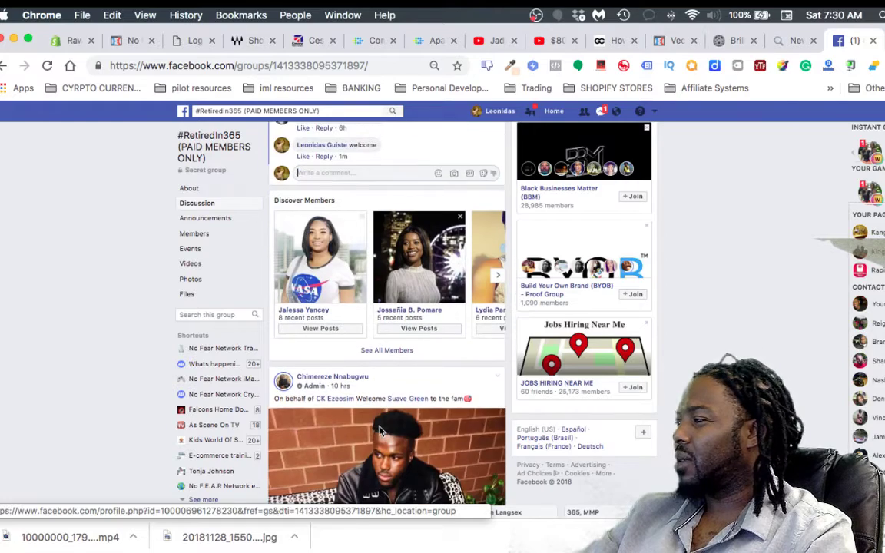
scroll(341, 383, "down", 2)
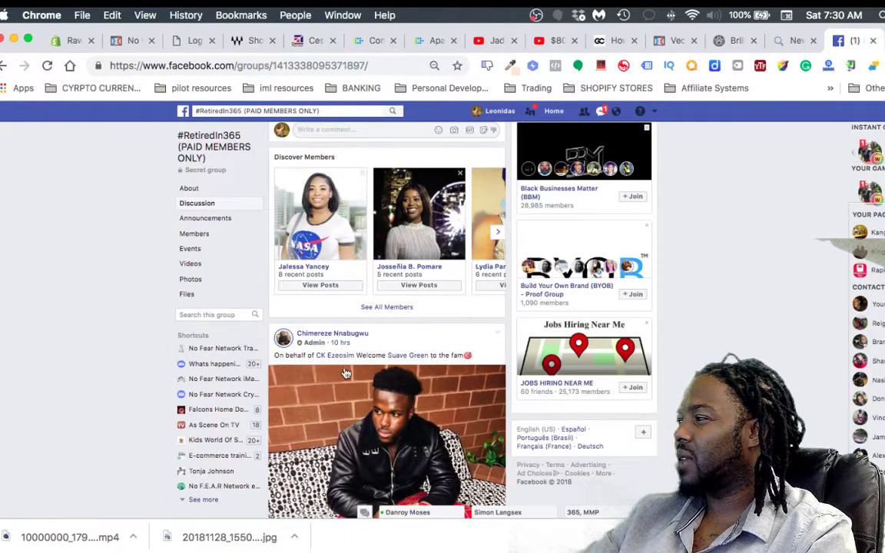
scroll(345, 373, "down", 2)
scroll(361, 307, "down", 2)
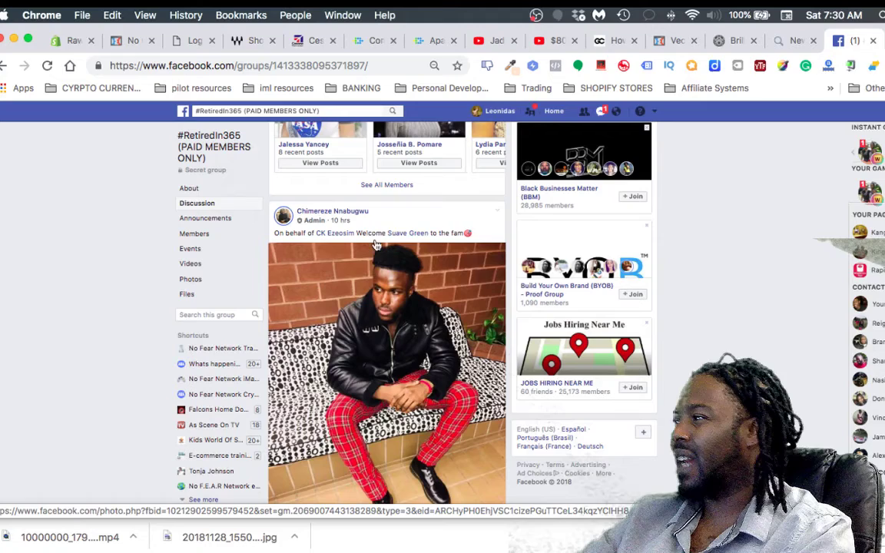
scroll(343, 261, "down", 1)
scroll(345, 296, "down", 1)
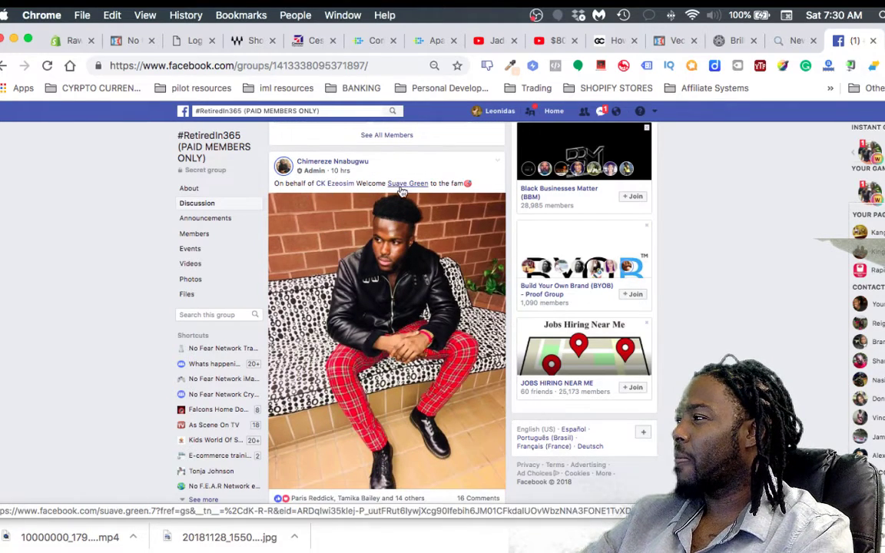
scroll(392, 261, "down", 2)
scroll(381, 330, "down", 3)
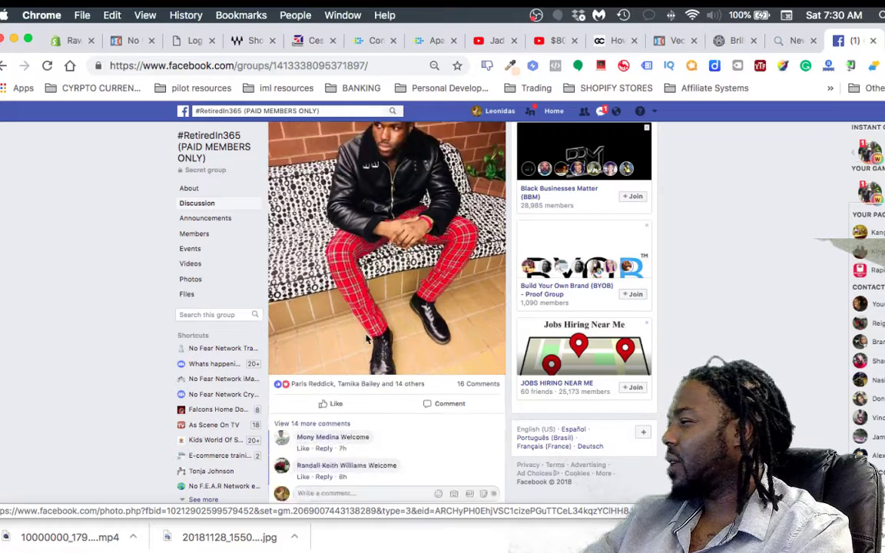
scroll(346, 330, "down", 2)
Like the new member's welcome post and comment 'welcome' on the member's photo post.
left_click(332, 340)
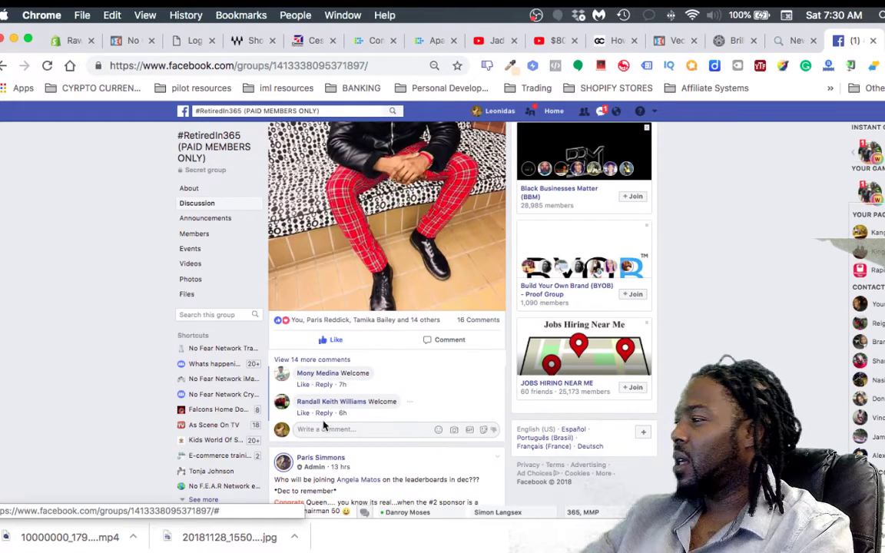
left_click(320, 430)
type("welcome")
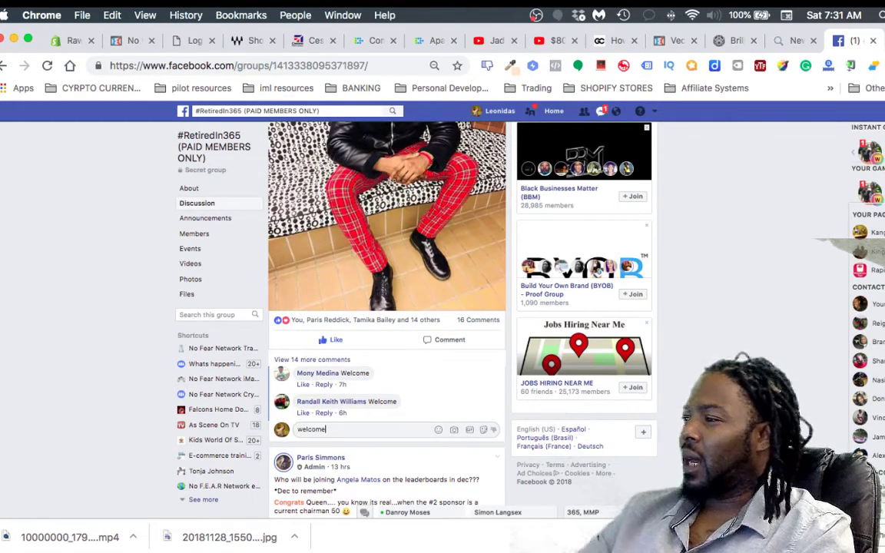
key("Return")
scroll(380, 331, "down", 3)
scroll(408, 411, "down", 2)
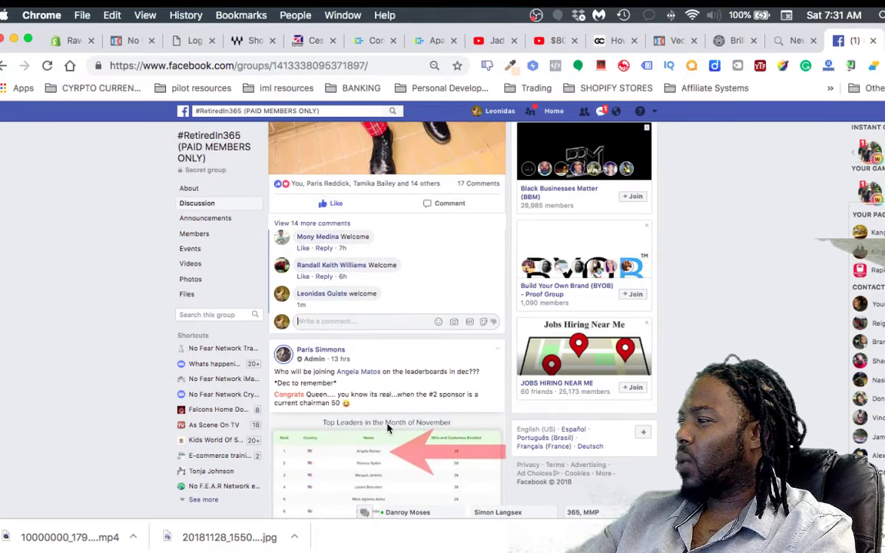
scroll(408, 411, "down", 3)
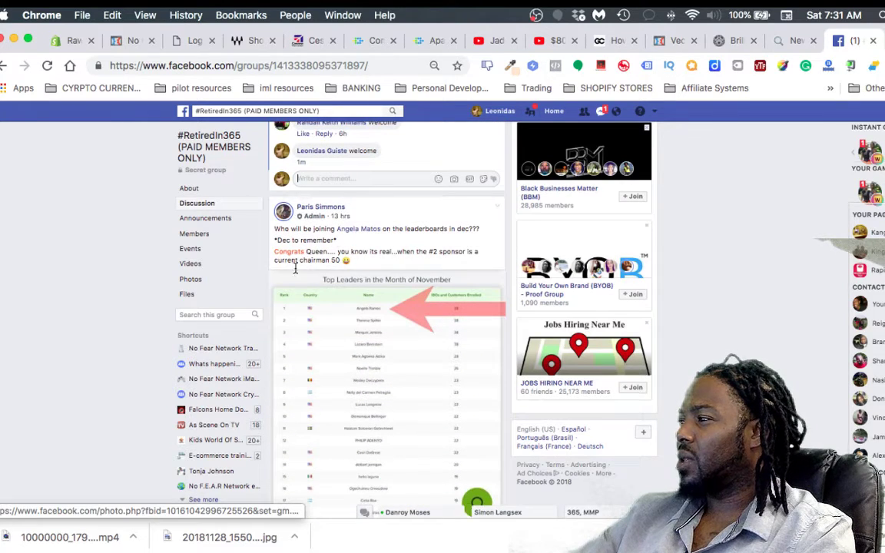
scroll(328, 375, "down", 3)
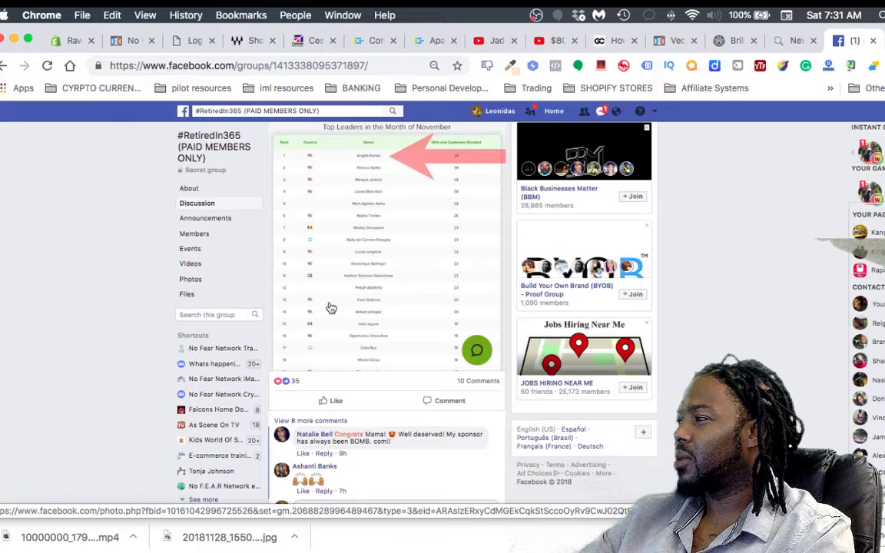
Like the November top leaders post and leave a congrats comment on it.
left_click(330, 401)
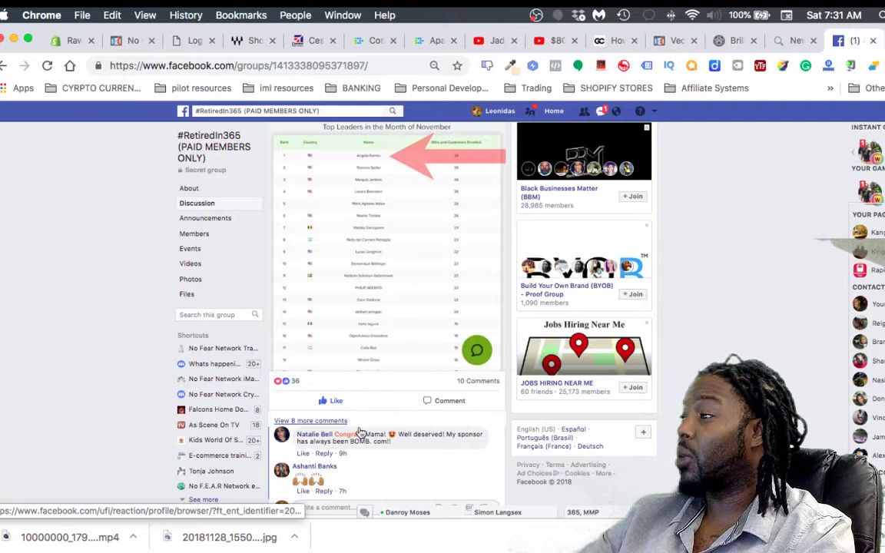
scroll(369, 323, "down", 5)
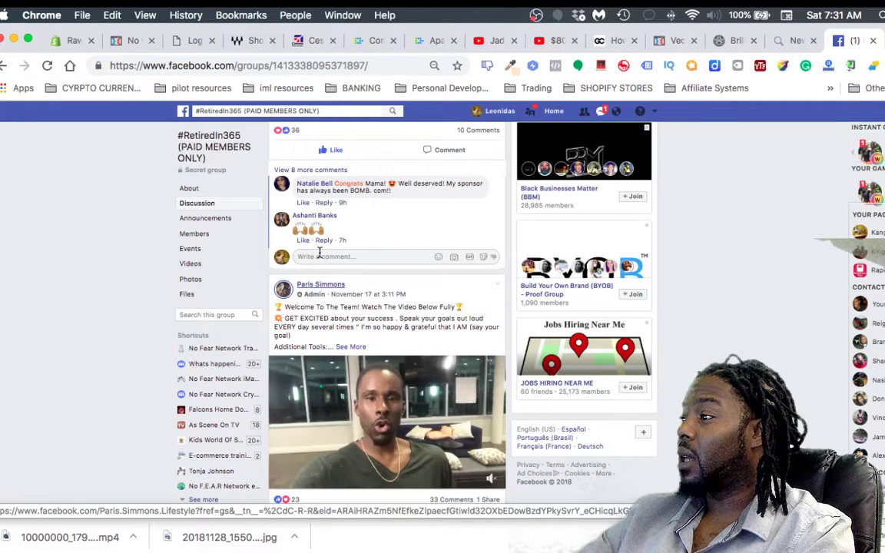
left_click(319, 255)
type("w")
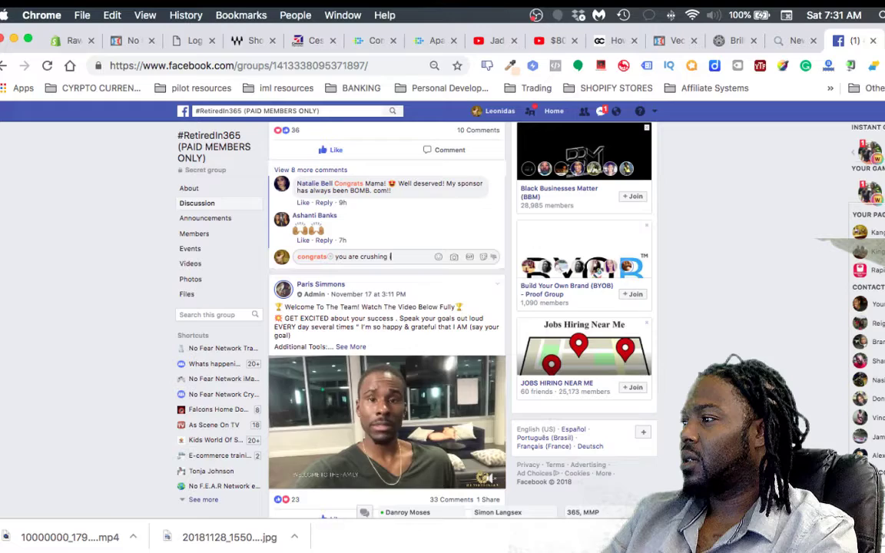
key("Return")
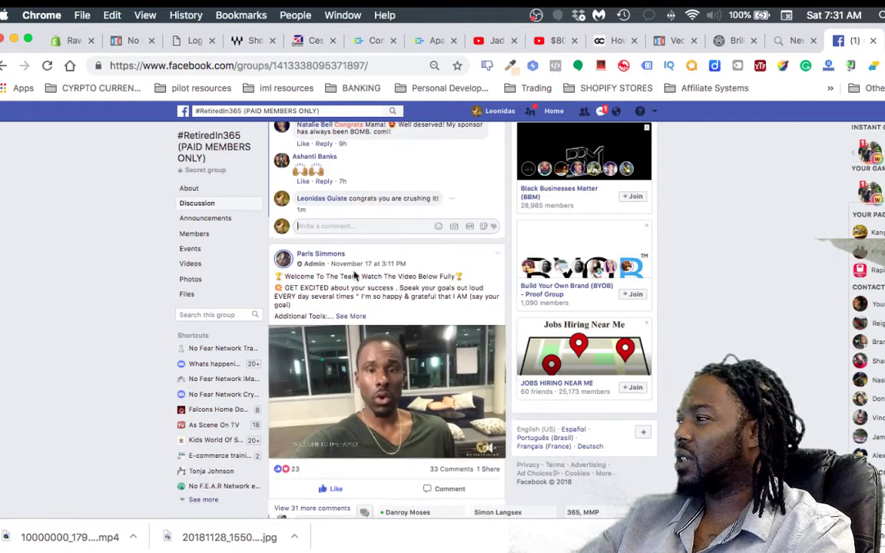
scroll(363, 281, "down", 3)
scroll(363, 282, "down", 2)
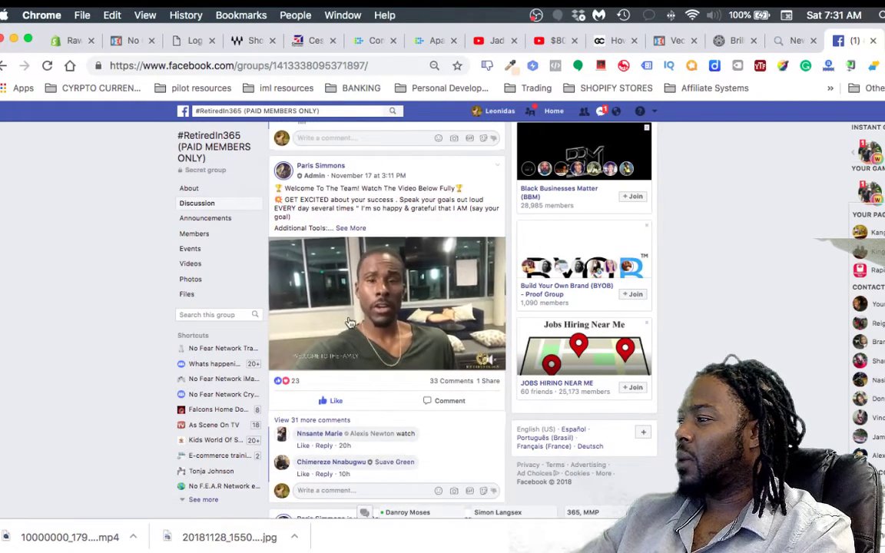
Like the welcome-to-the-team video and post welcome comments on two new-member posts.
left_click(304, 447)
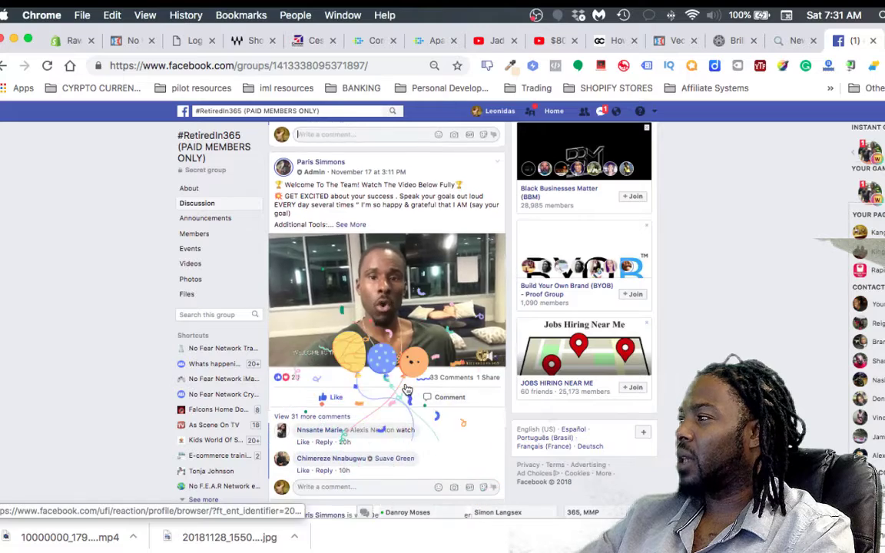
scroll(384, 345, "down", 5)
scroll(417, 386, "down", 2)
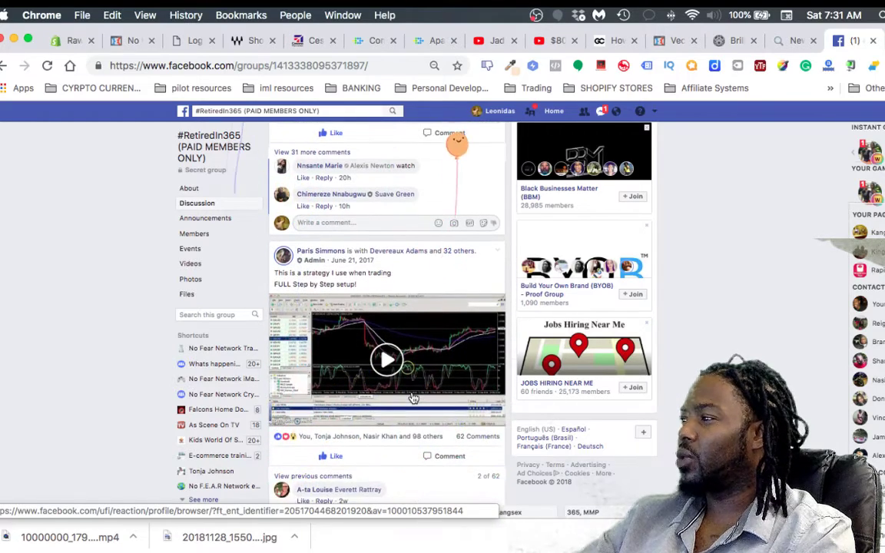
scroll(415, 392, "down", 3)
scroll(413, 397, "down", 1)
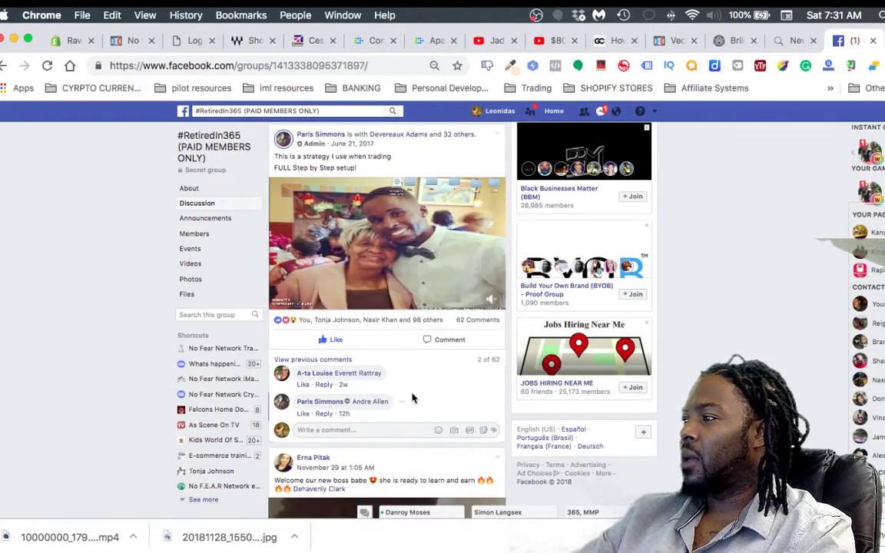
scroll(412, 397, "down", 1)
scroll(414, 394, "down", 4)
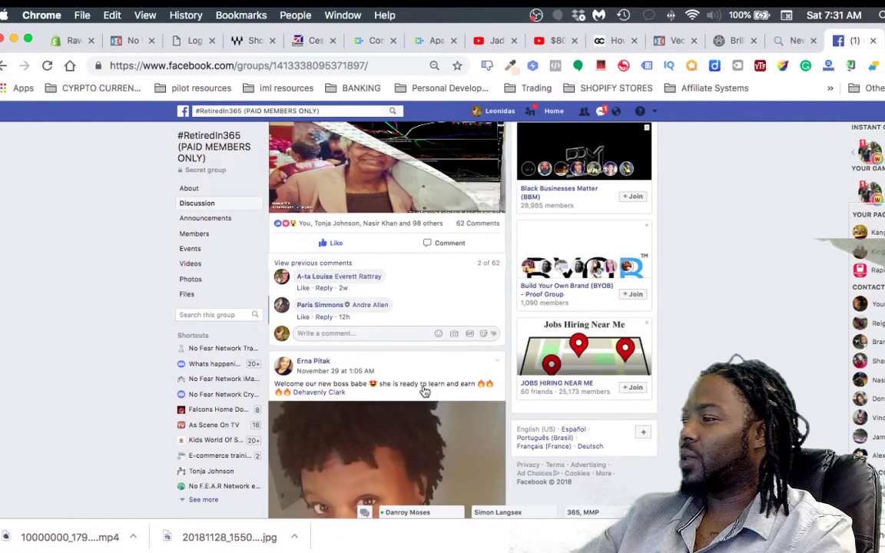
scroll(419, 392, "down", 4)
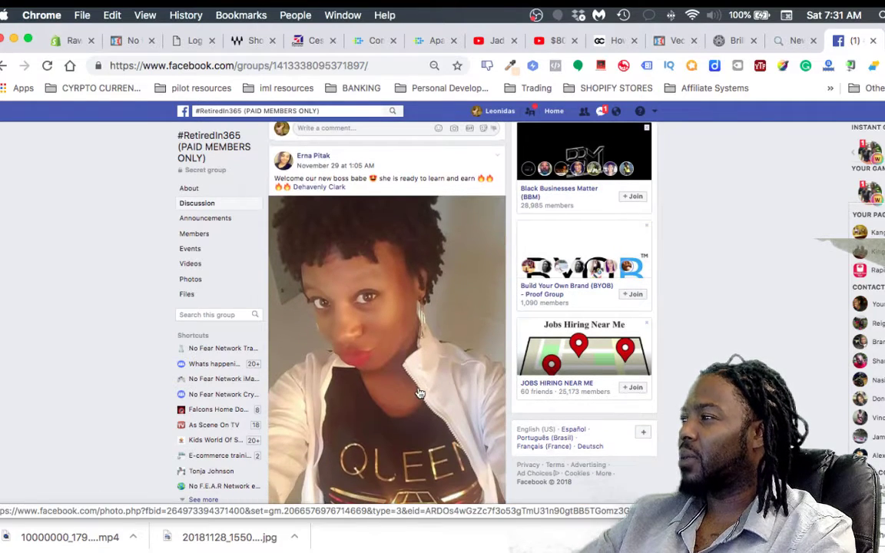
scroll(418, 376, "down", 1)
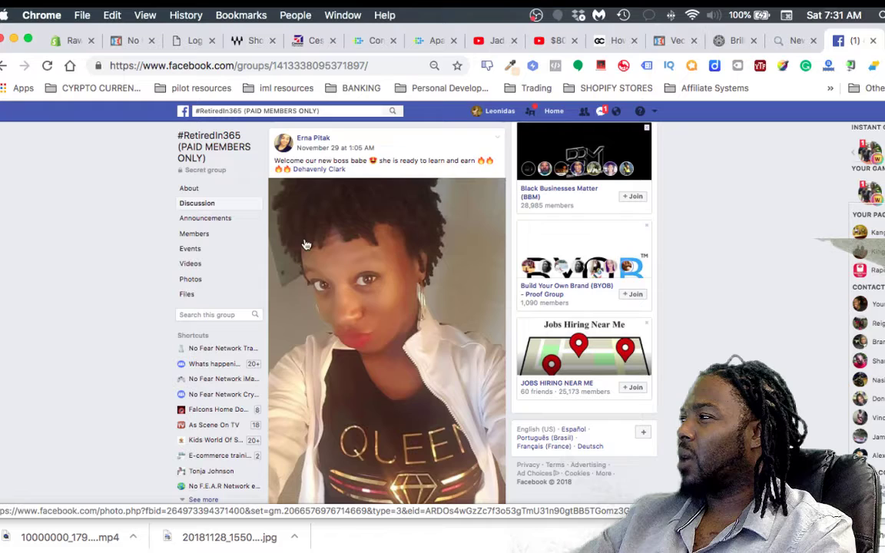
scroll(306, 244, "down", 4)
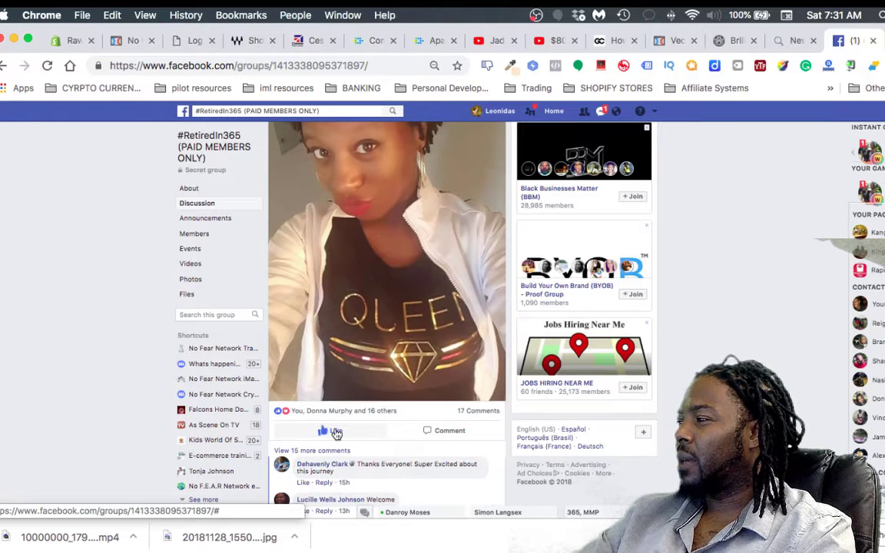
scroll(336, 432, "down", 2)
type("we")
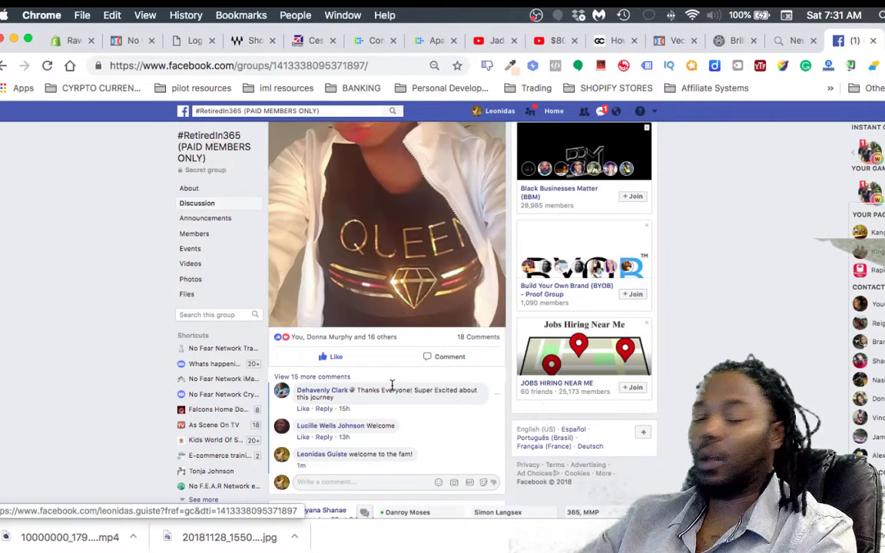
scroll(417, 367, "down", 3)
scroll(418, 367, "down", 2)
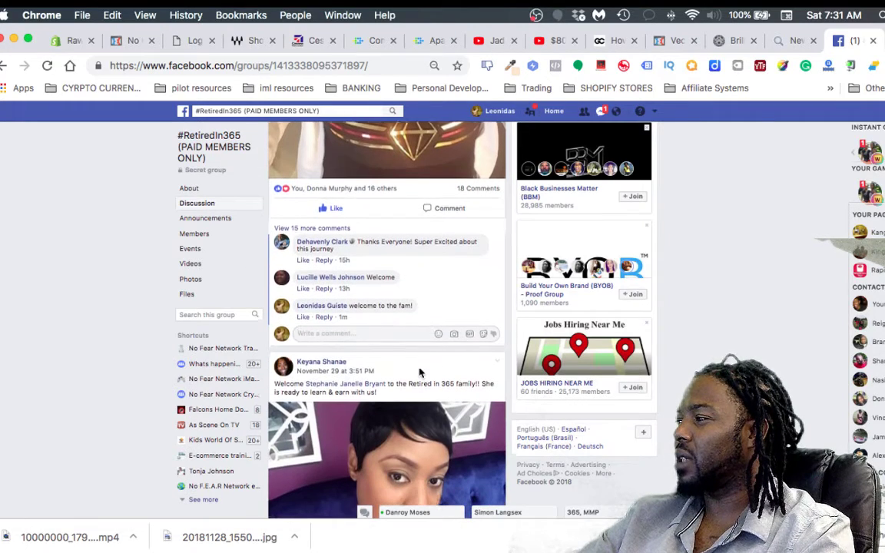
scroll(415, 375, "down", 2)
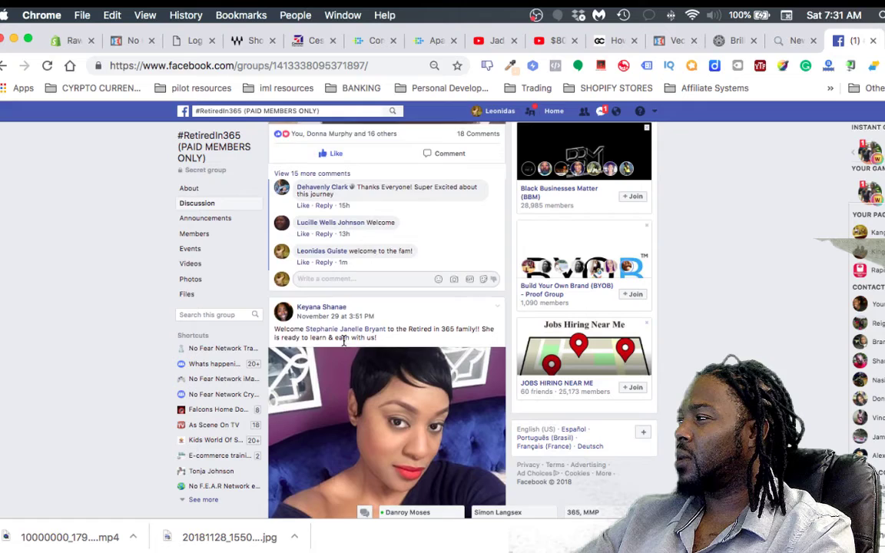
scroll(369, 338, "down", 2)
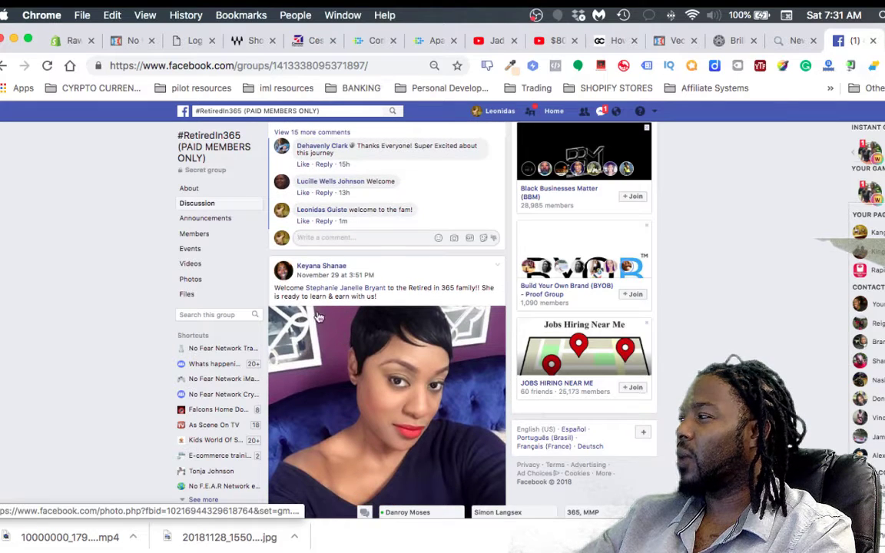
scroll(345, 345, "down", 2)
scroll(349, 347, "down", 3)
scroll(351, 349, "down", 1)
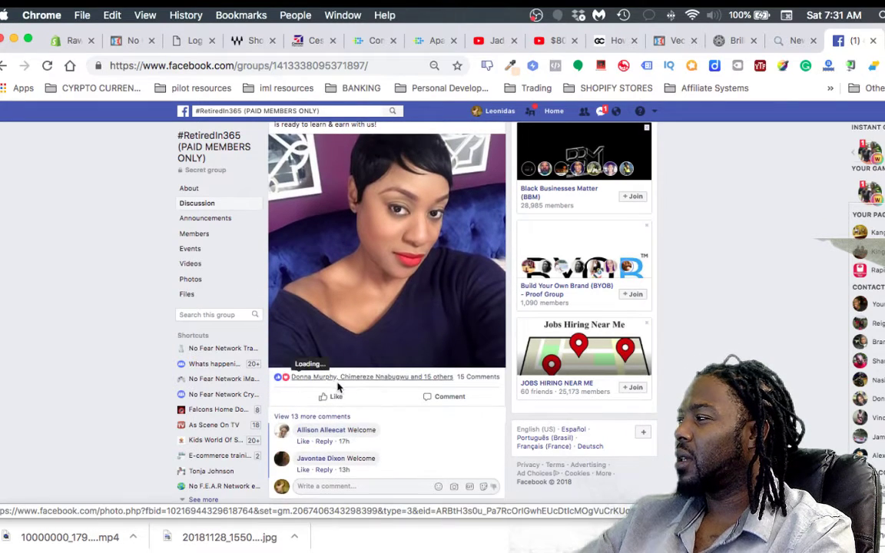
scroll(345, 430, "down", 3)
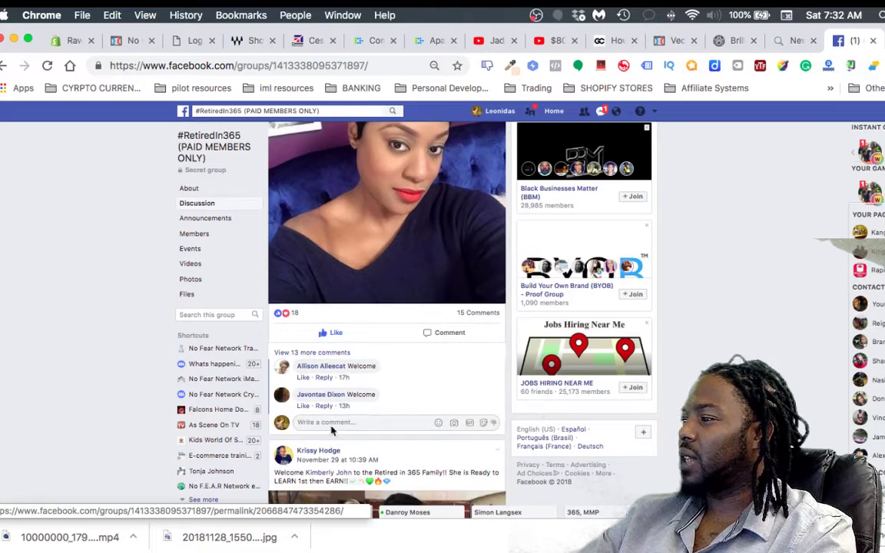
left_click(329, 423)
type("welcome!")
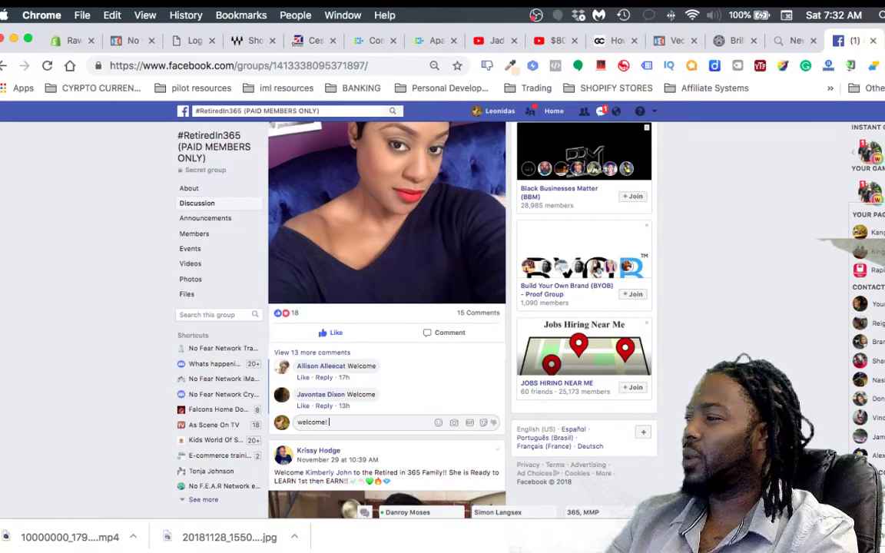
key("Return")
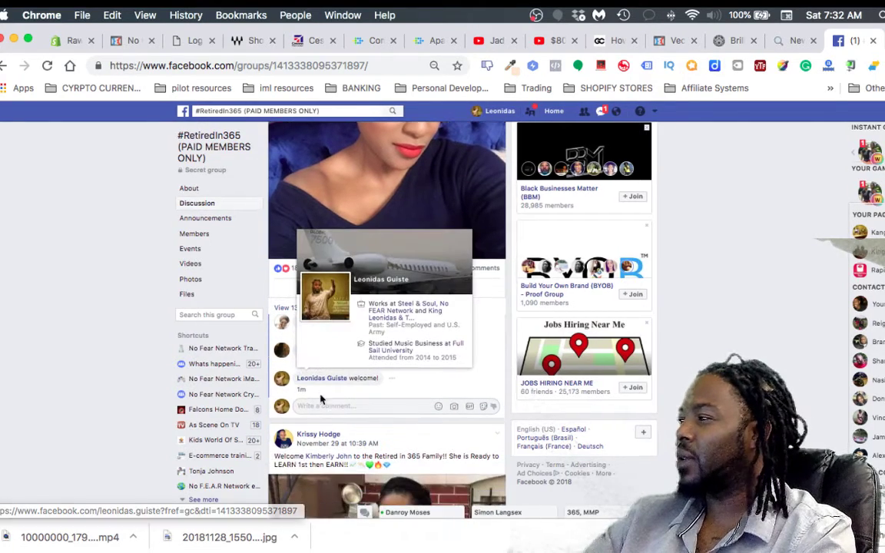
scroll(321, 399, "down", 5)
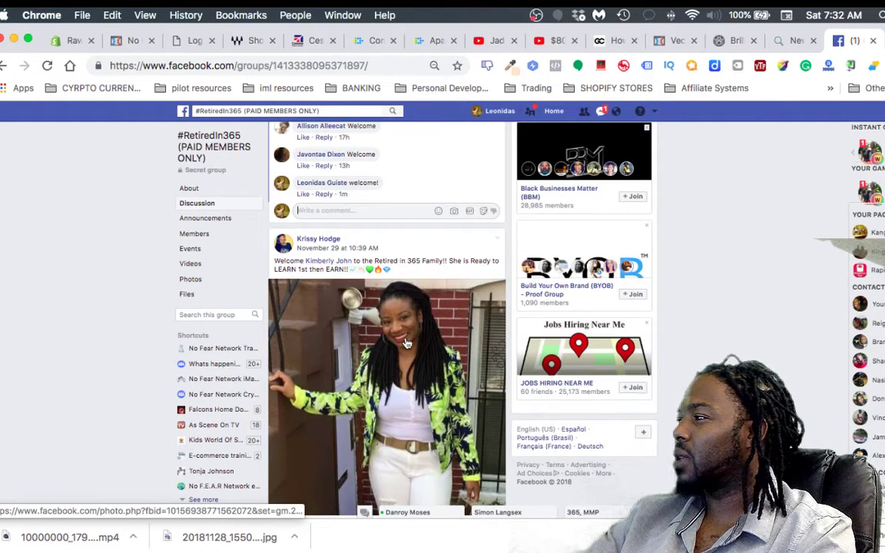
scroll(351, 307, "down", 3)
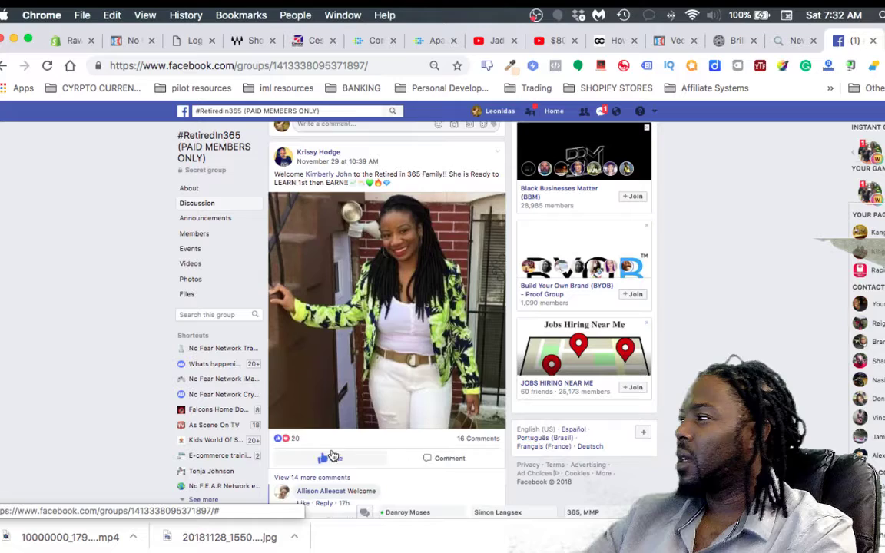
scroll(334, 458, "down", 3)
left_click(334, 433)
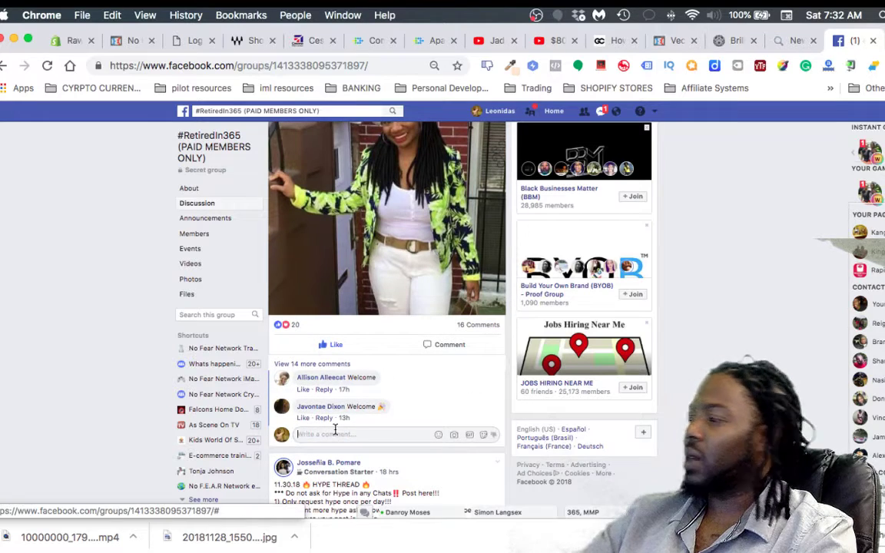
type("welcome")
key("Return")
scroll(334, 430, "down", 3)
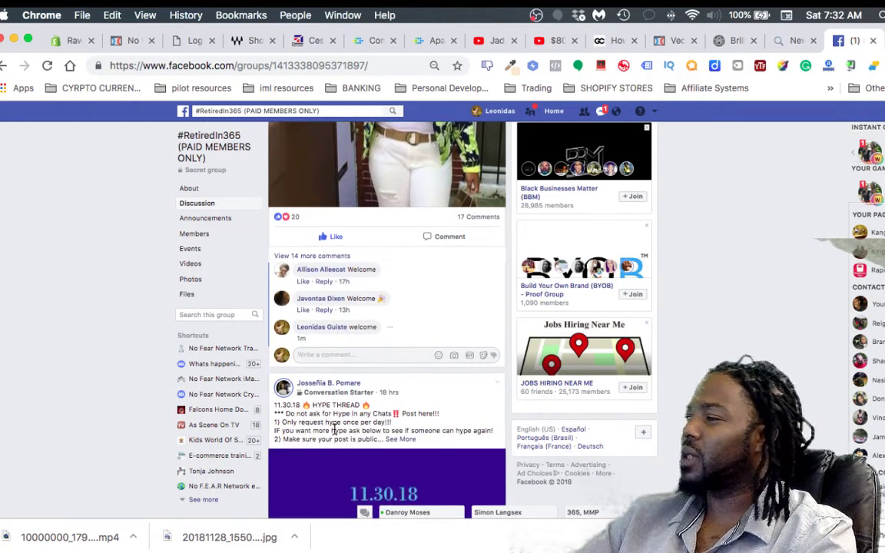
scroll(334, 428, "down", 3)
scroll(333, 384, "down", 3)
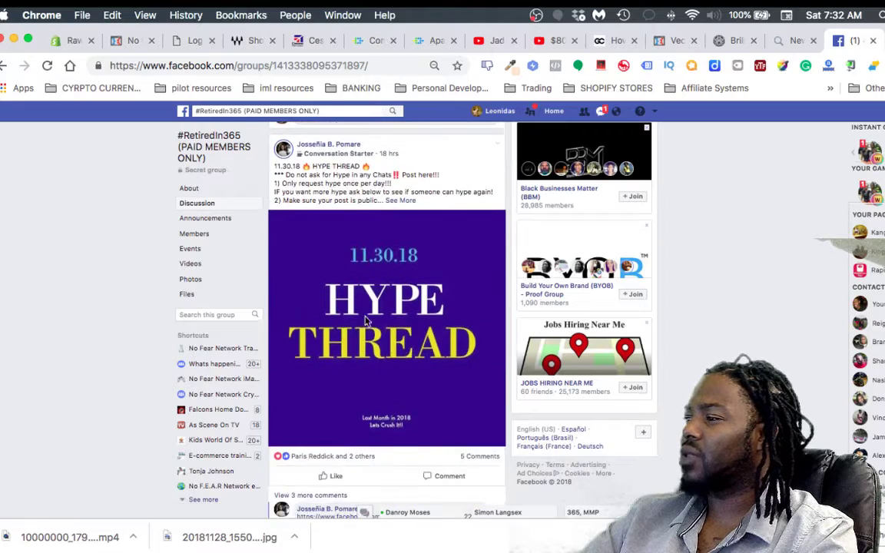
scroll(367, 321, "down", 3)
scroll(366, 321, "down", 2)
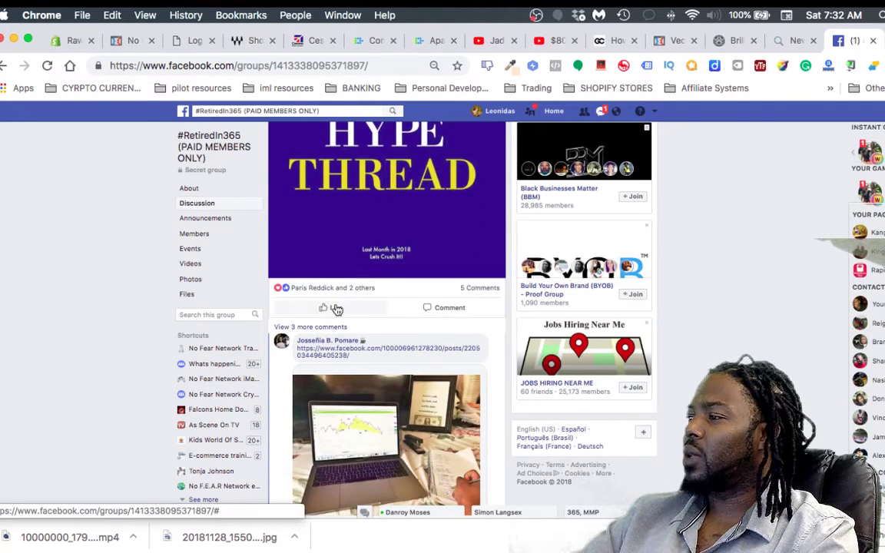
scroll(335, 307, "down", 4)
scroll(336, 308, "down", 4)
scroll(335, 307, "down", 3)
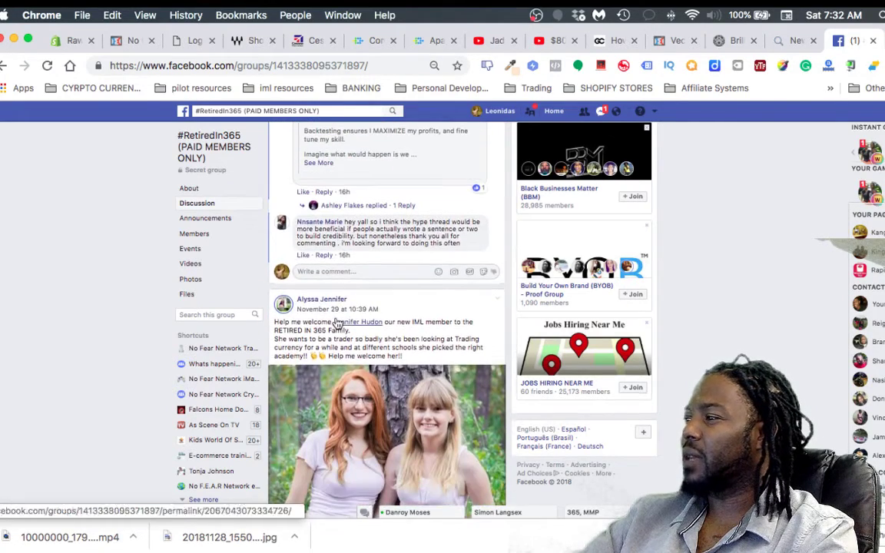
scroll(336, 331, "down", 3)
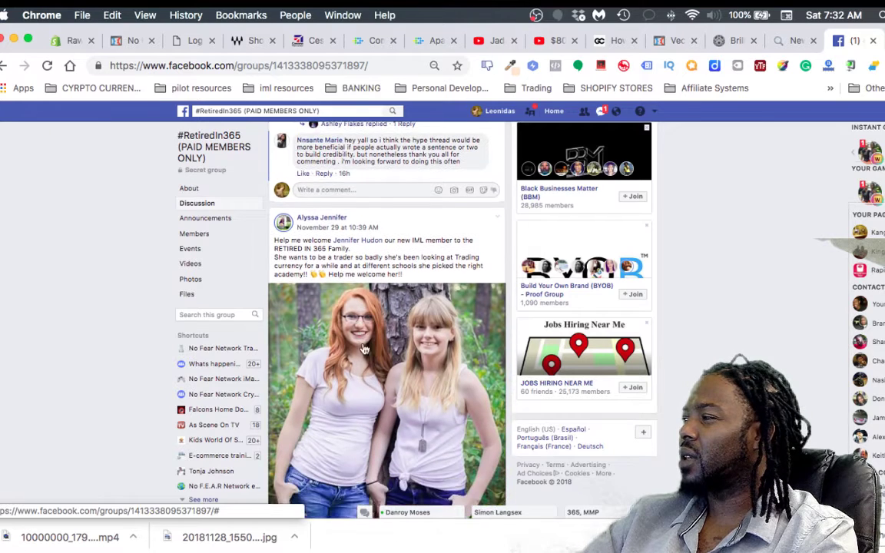
scroll(336, 332, "down", 3)
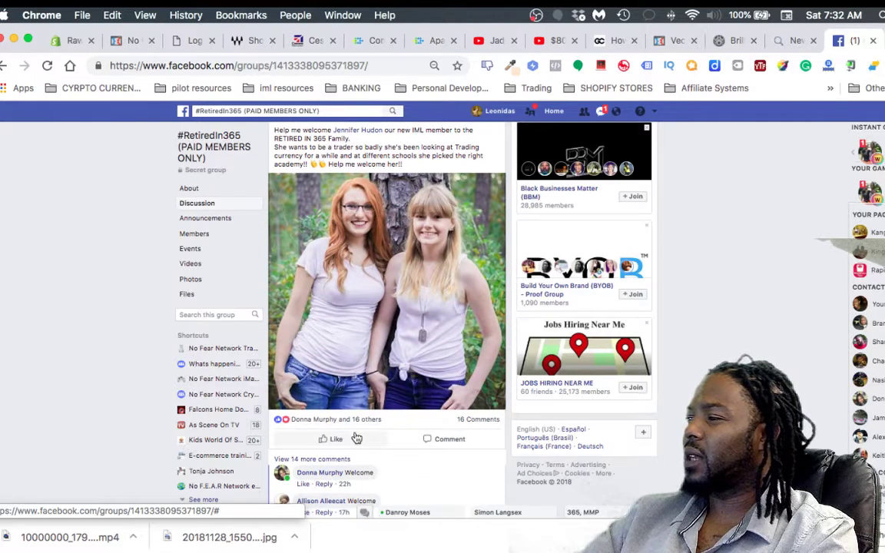
Like another new member's welcome post and comment 'welcome!' on it.
left_click(336, 438)
scroll(335, 438, "down", 1)
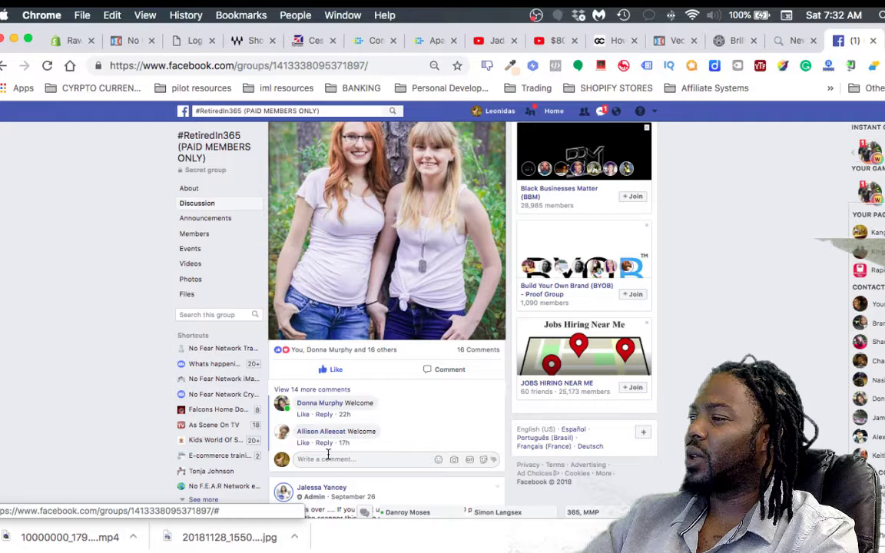
left_click(324, 460)
type("wel")
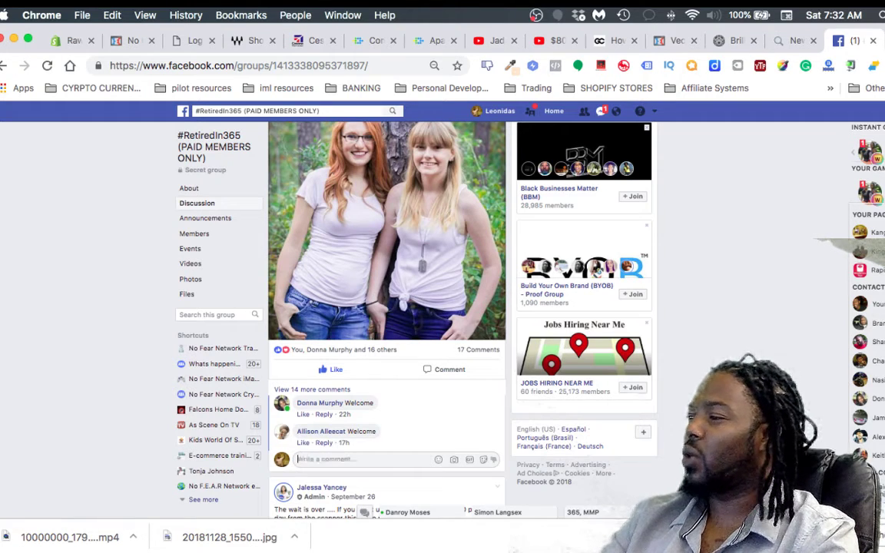
type("come!")
key("Return")
scroll(384, 345, "down", 1)
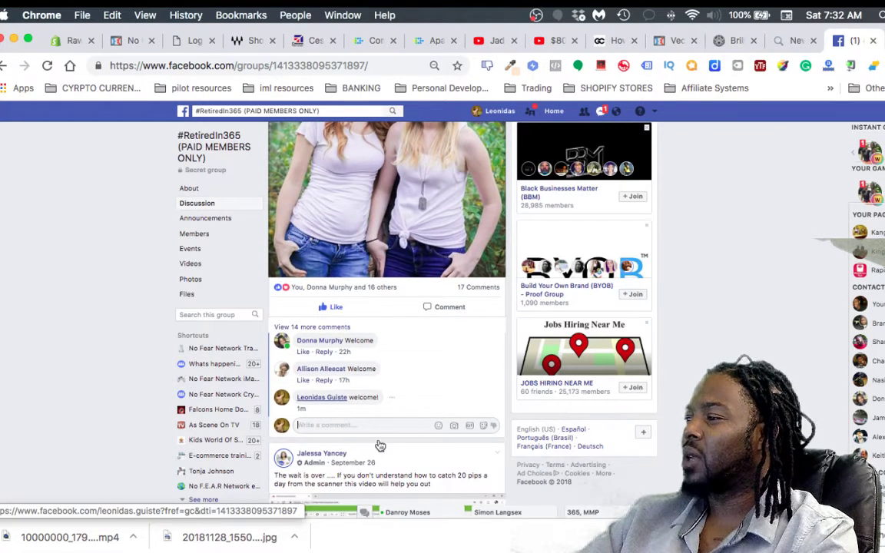
scroll(405, 457, "down", 10)
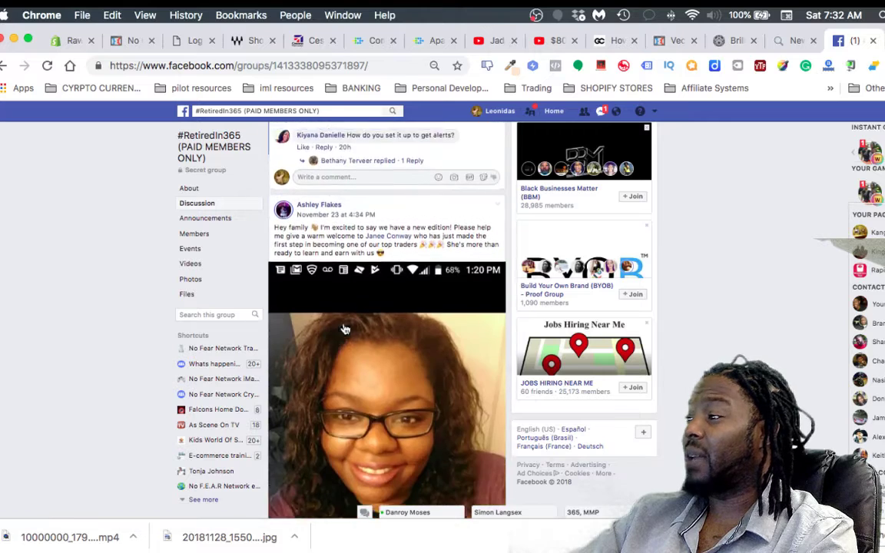
scroll(322, 230, "down", 2)
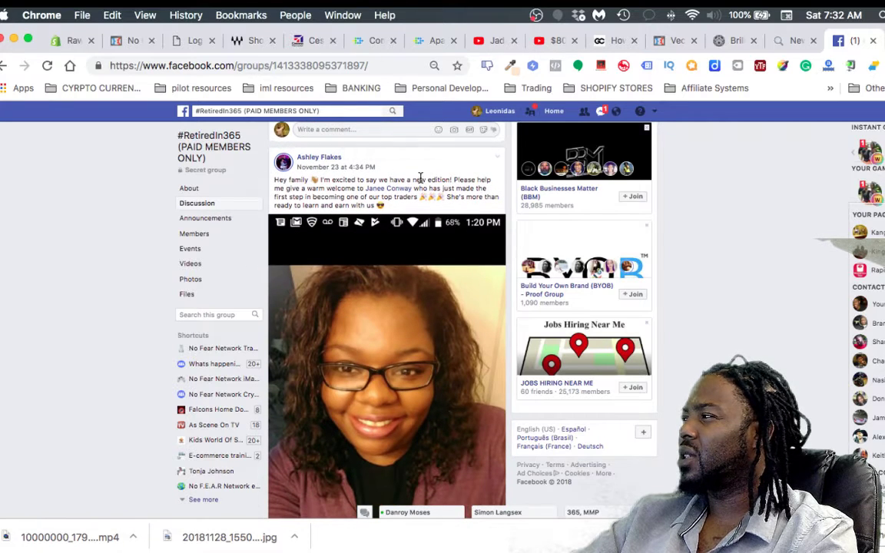
scroll(384, 307, "down", 3)
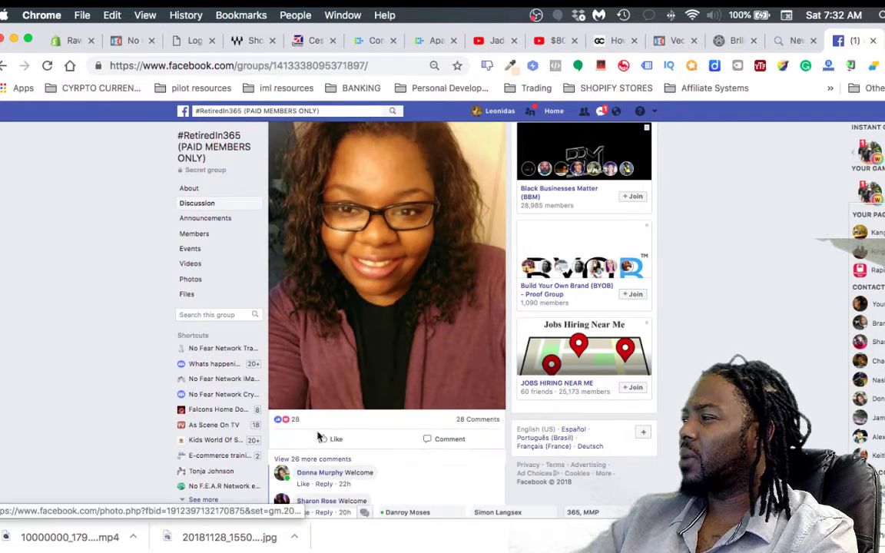
scroll(346, 346, "down", 2)
scroll(329, 440, "down", 4)
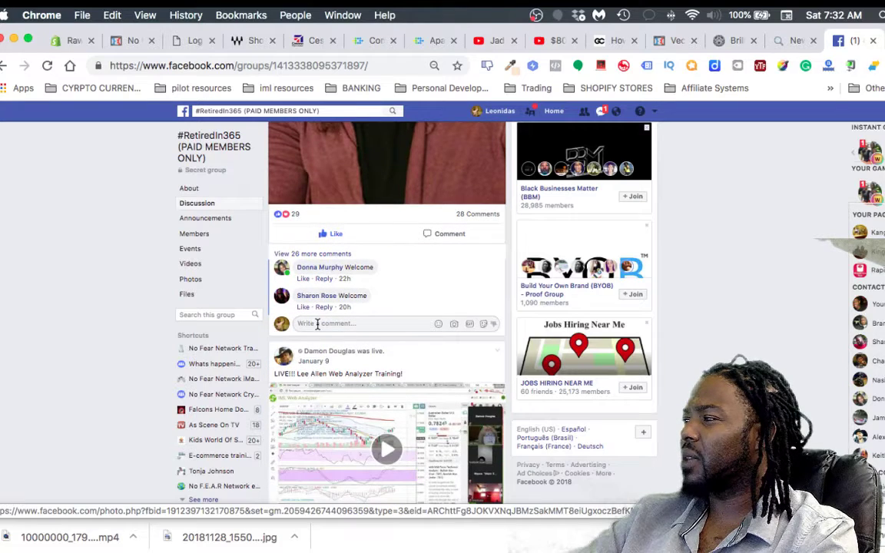
Comment 'welcome!' on the new-trader welcome post.
left_click(345, 324)
type("we;c")
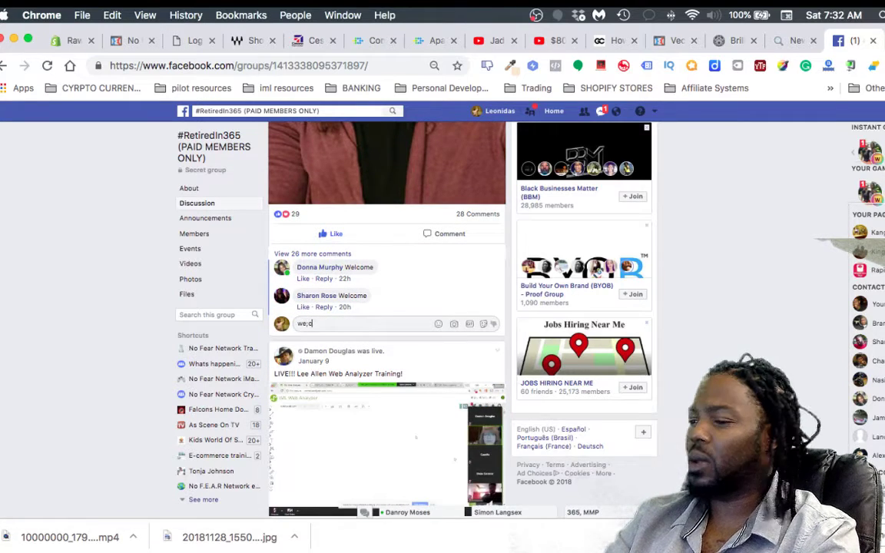
key("Return")
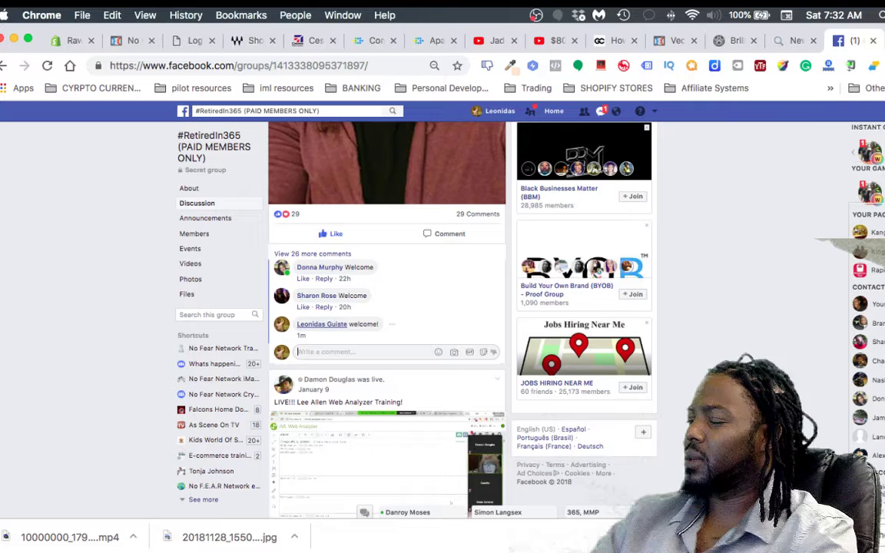
scroll(326, 307, "down", 2)
scroll(338, 346, "down", 3)
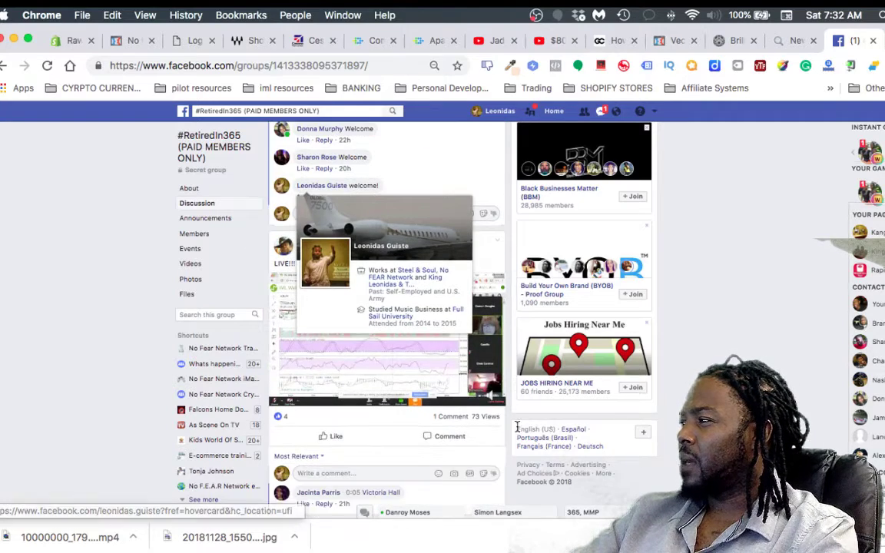
scroll(353, 399, "down", 2)
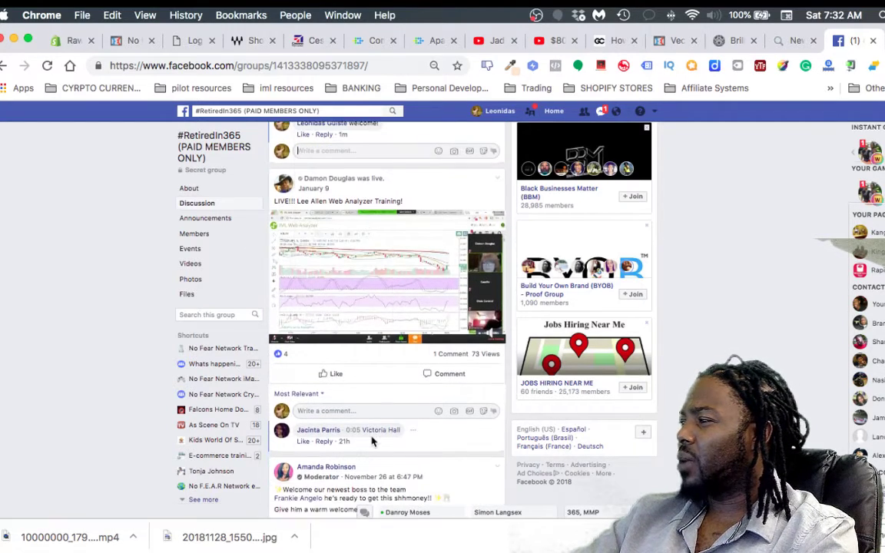
scroll(357, 438, "down", 2)
scroll(377, 442, "down", 3)
scroll(377, 443, "down", 3)
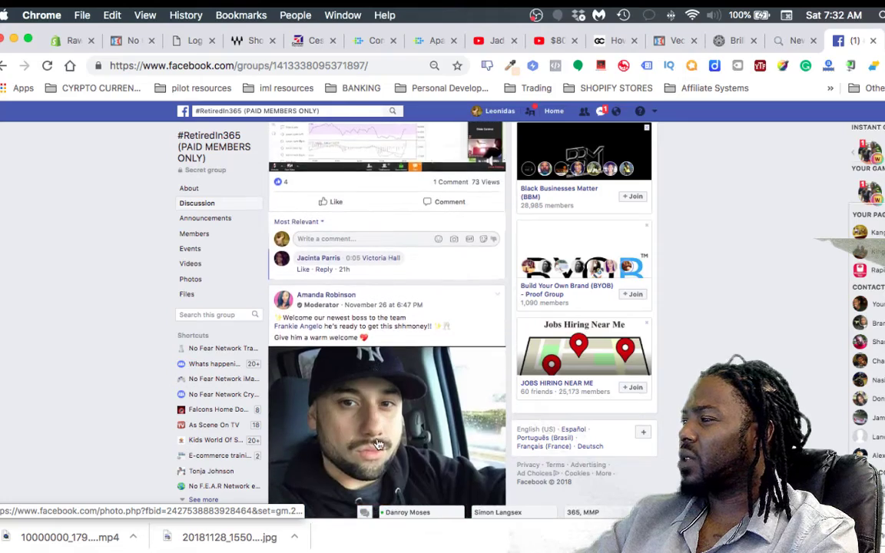
scroll(403, 438, "down", 1)
scroll(402, 437, "down", 3)
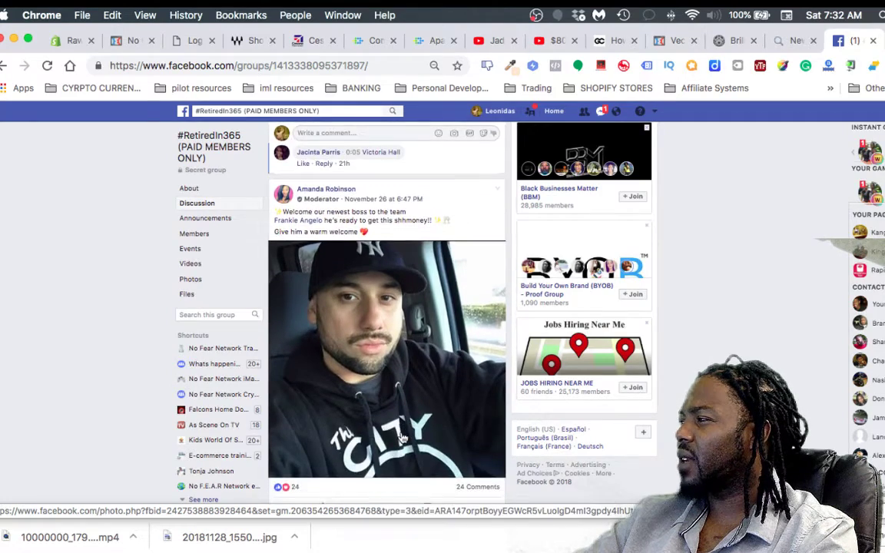
scroll(402, 438, "down", 2)
scroll(377, 433, "up", 6)
scroll(376, 434, "up", 5)
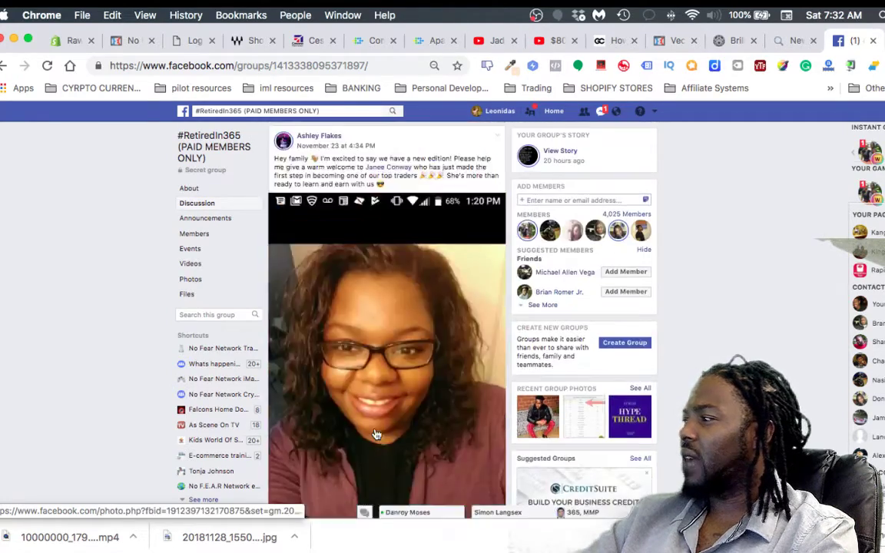
scroll(376, 434, "up", 5)
scroll(376, 434, "up", 5)
scroll(377, 434, "up", 4)
scroll(376, 434, "up", 5)
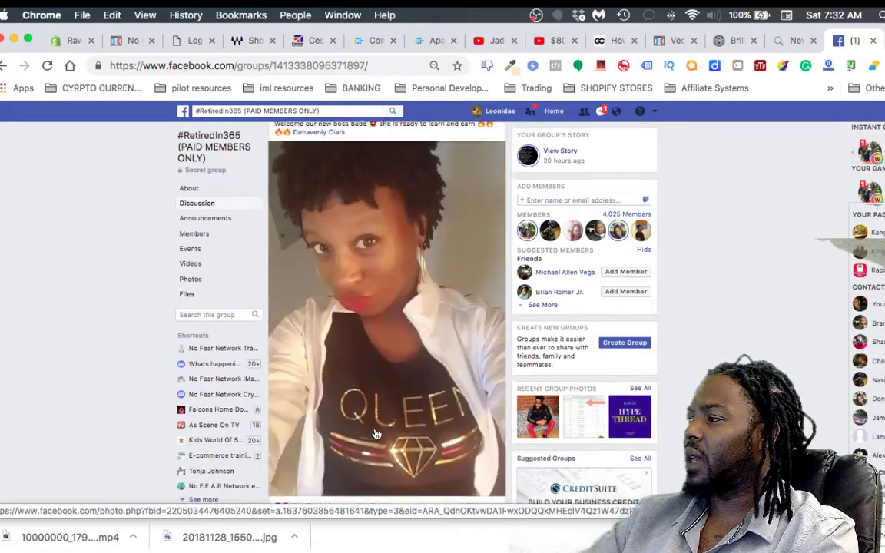
scroll(377, 434, "up", 5)
scroll(377, 434, "up", 5)
scroll(376, 434, "up", 4)
scroll(376, 434, "up", 5)
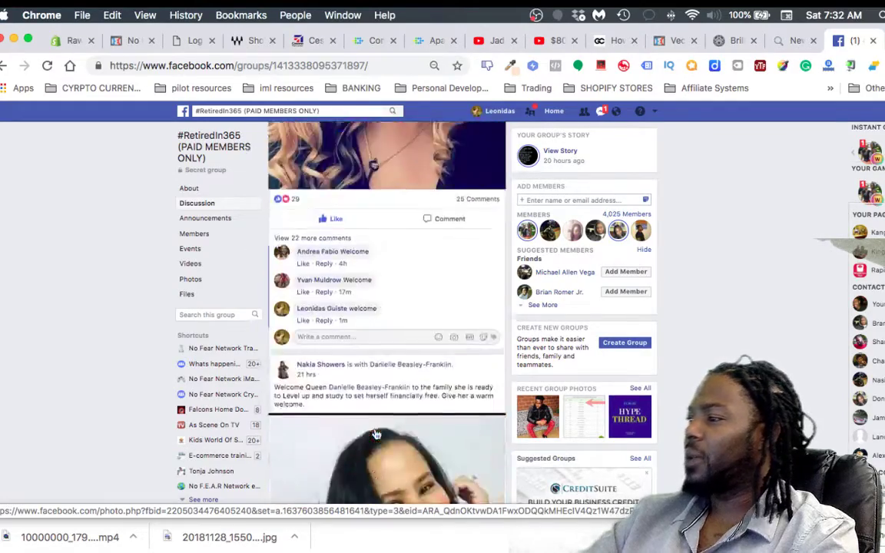
scroll(377, 434, "up", 5)
scroll(376, 434, "up", 5)
scroll(384, 445, "down", 1)
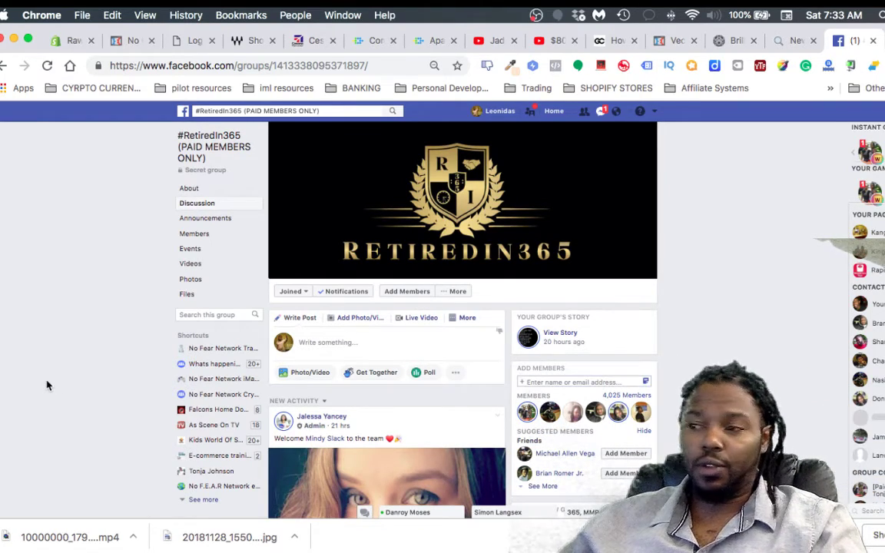
Search for 'iml' and open the IML Elite group.
left_click(336, 111)
type("iml")
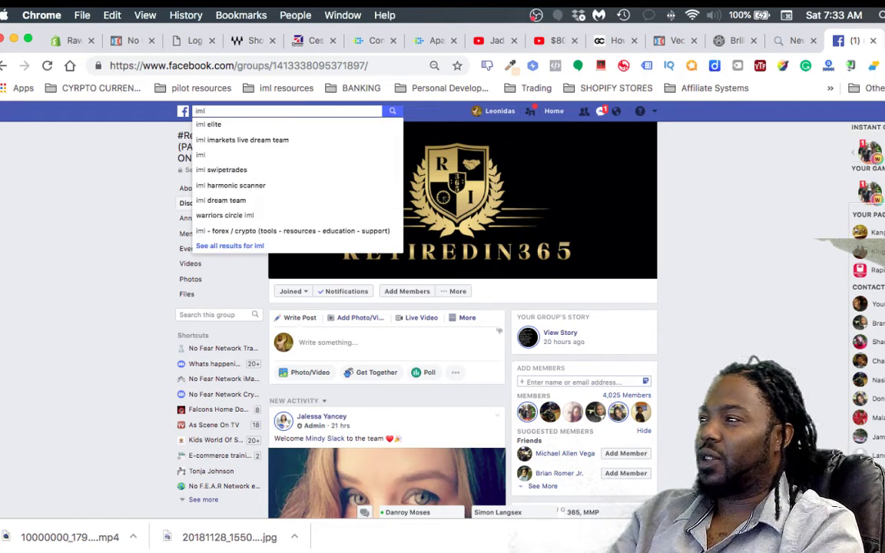
left_click(209, 125)
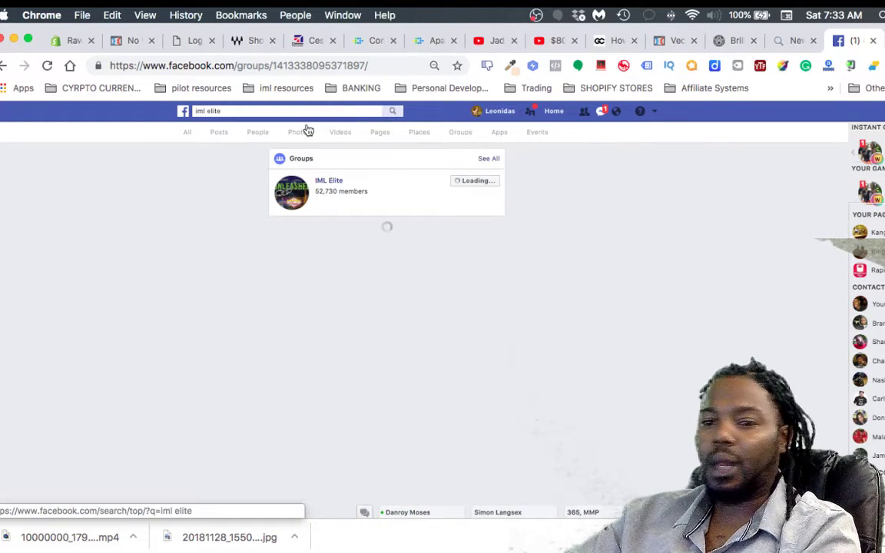
left_click(322, 182)
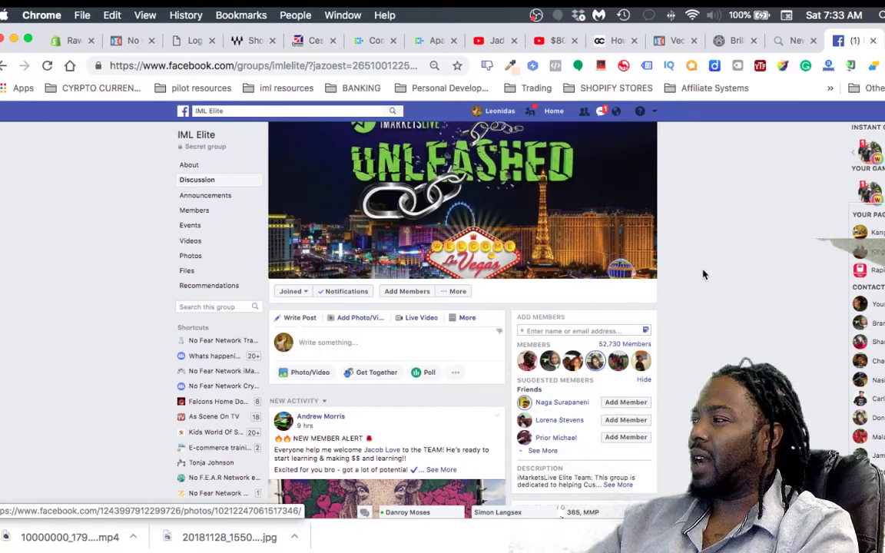
scroll(704, 275, "down", 3)
scroll(676, 277, "down", 3)
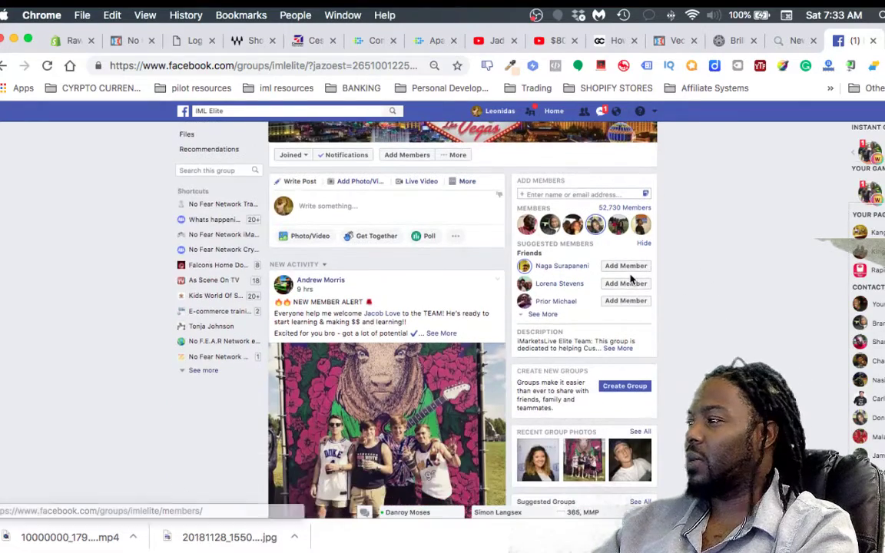
scroll(607, 289, "down", 1)
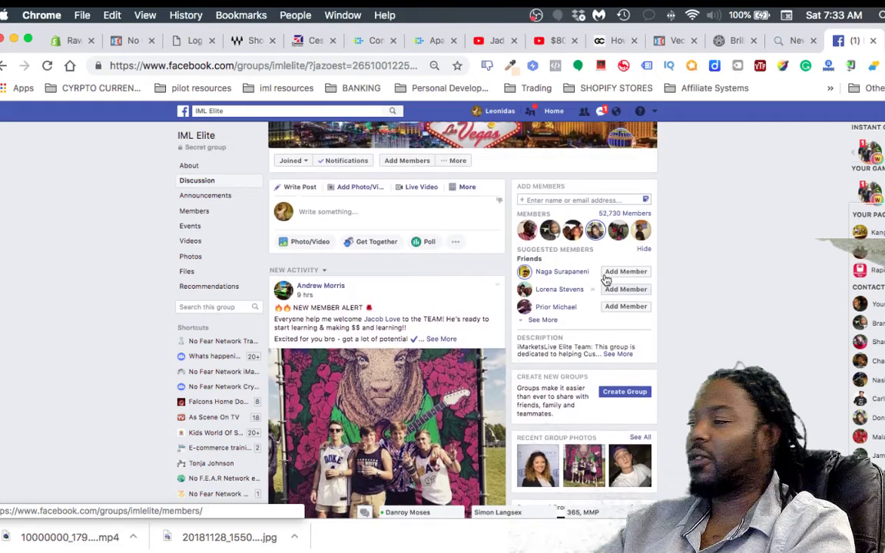
scroll(569, 269, "down", 2)
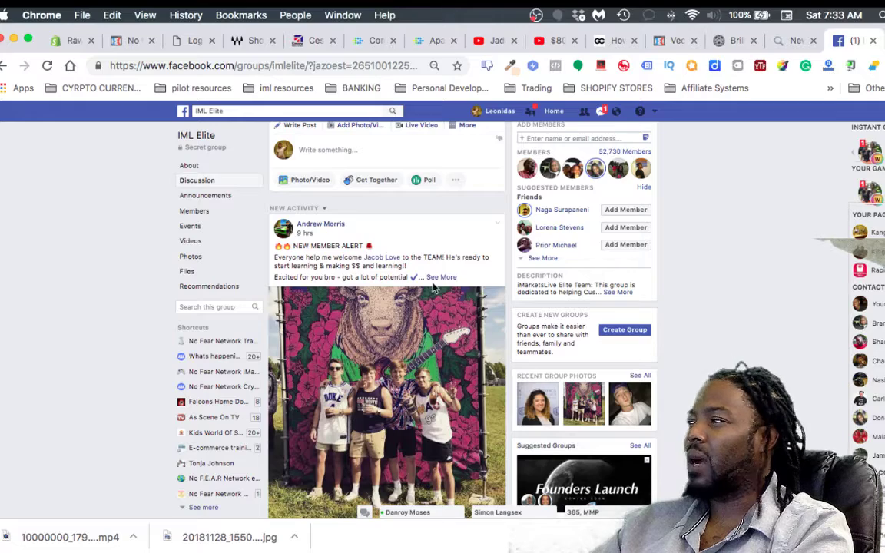
scroll(393, 270, "down", 2)
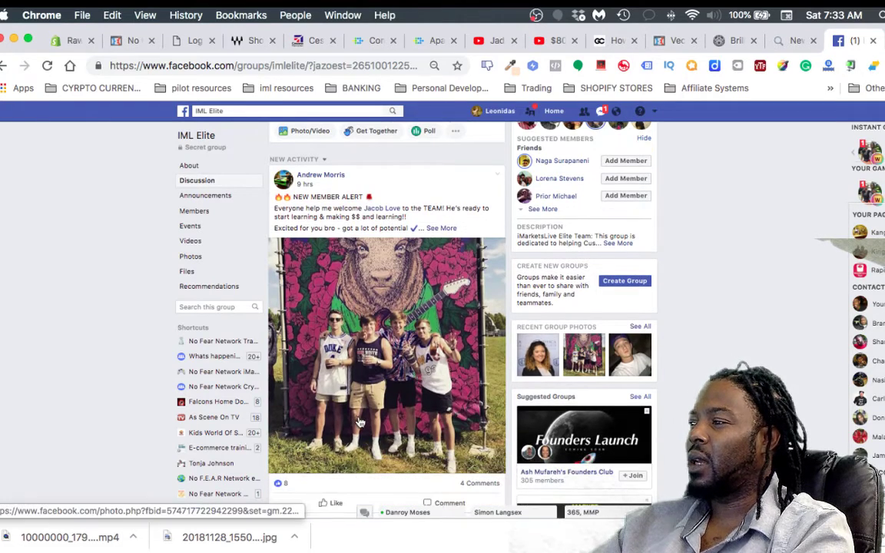
scroll(359, 421, "down", 1)
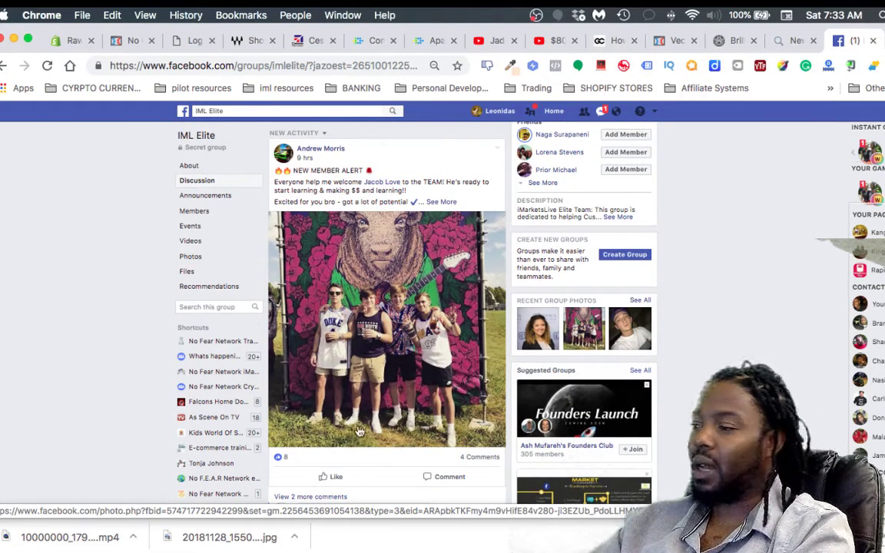
Like the NEW MEMBER ALERT post and the next new-member welcome post.
left_click(334, 478)
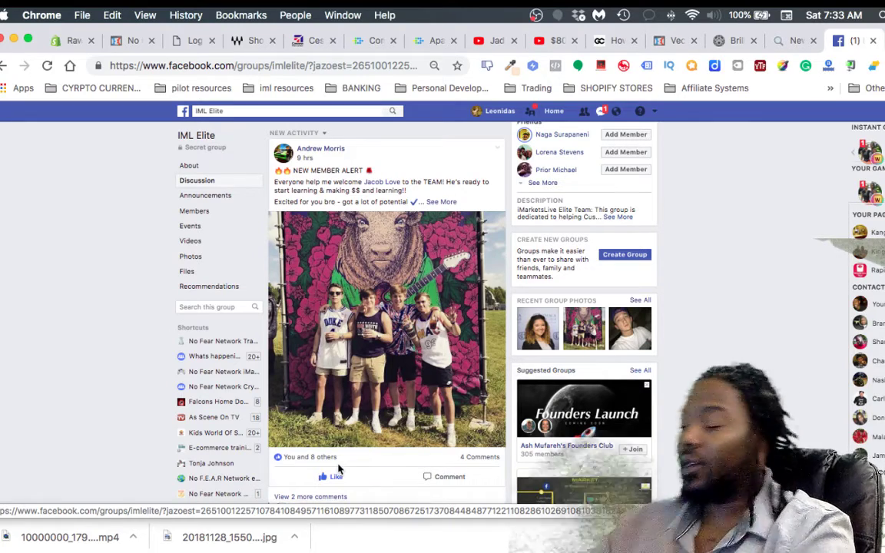
scroll(338, 469, "down", 1)
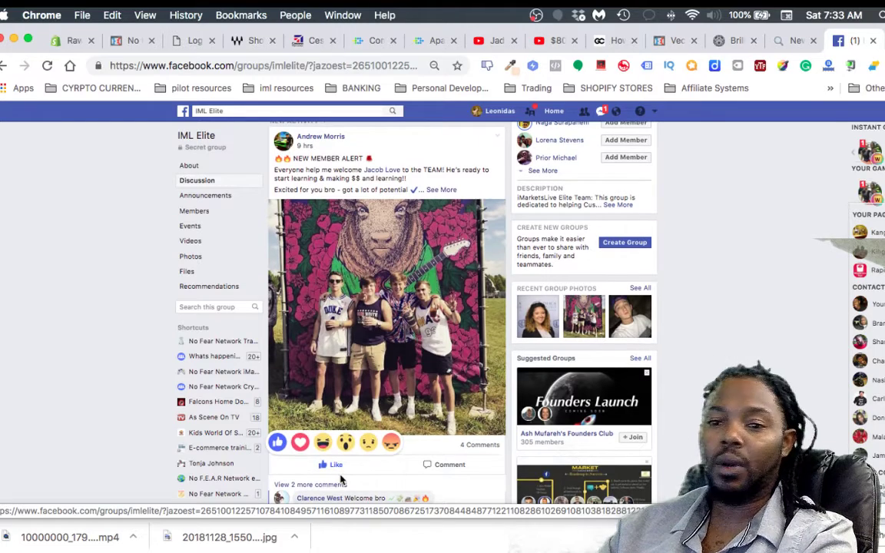
left_click(336, 464)
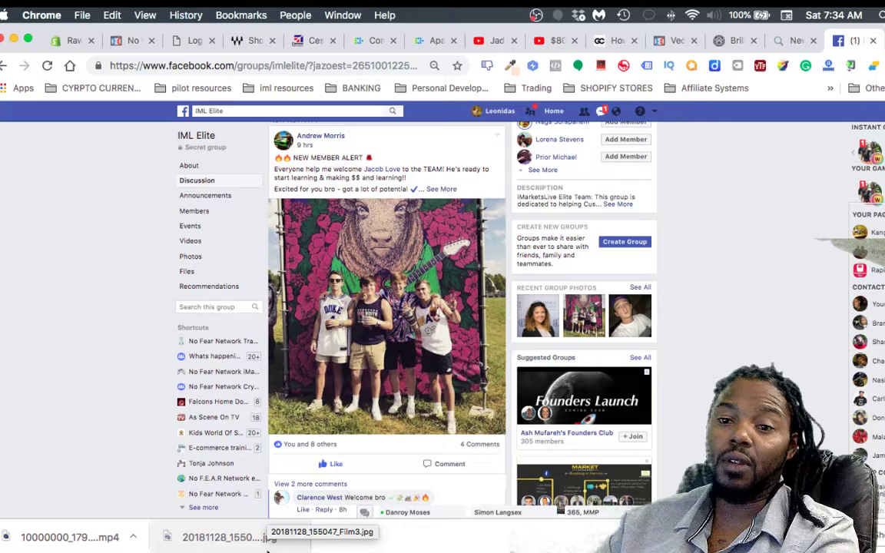
scroll(379, 460, "down", 1)
scroll(379, 460, "up", 3)
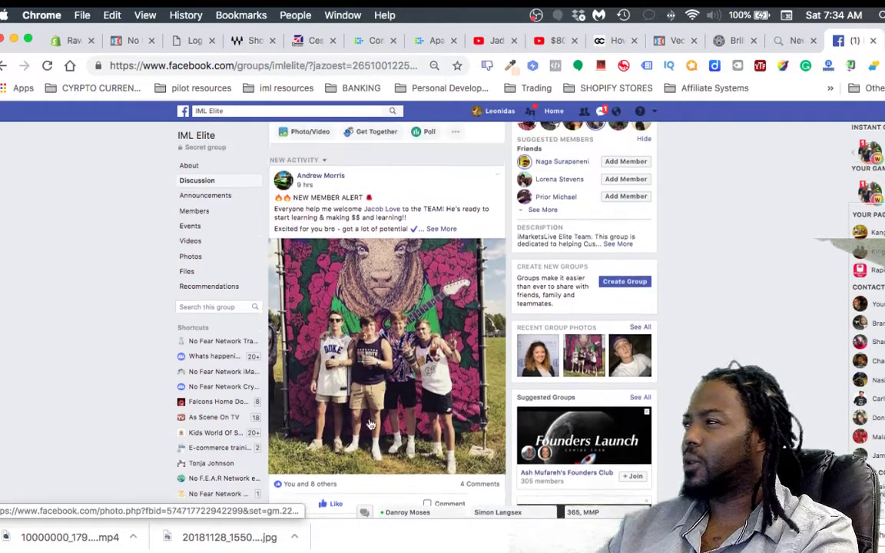
scroll(253, 452, "down", 5)
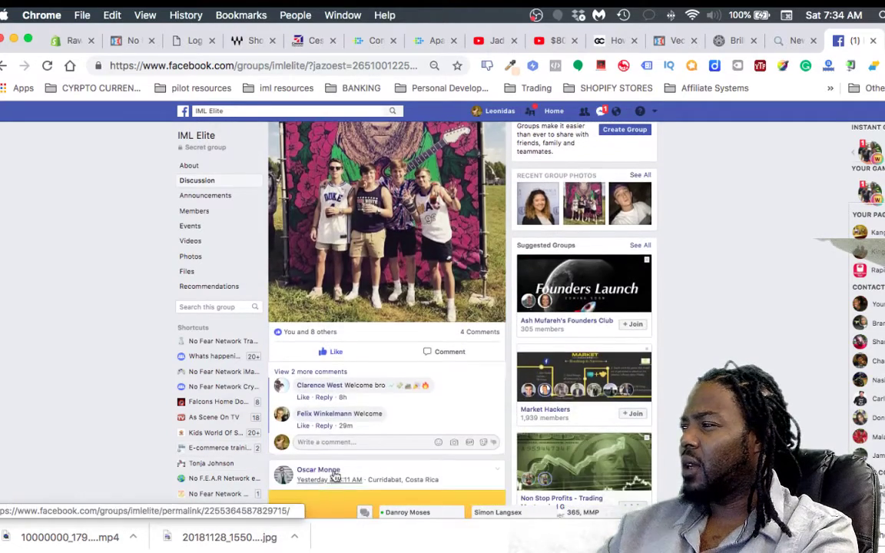
left_click(345, 442)
type("welcoe")
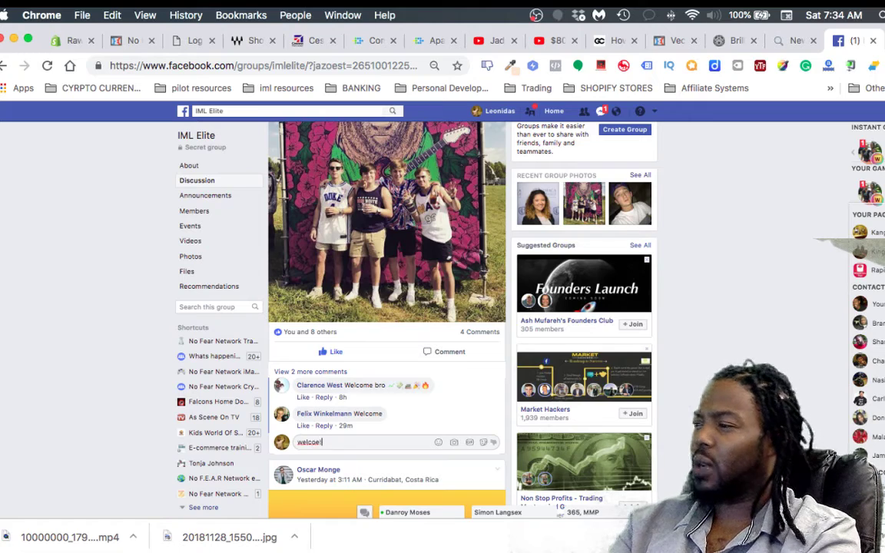
type("!")
key("Return")
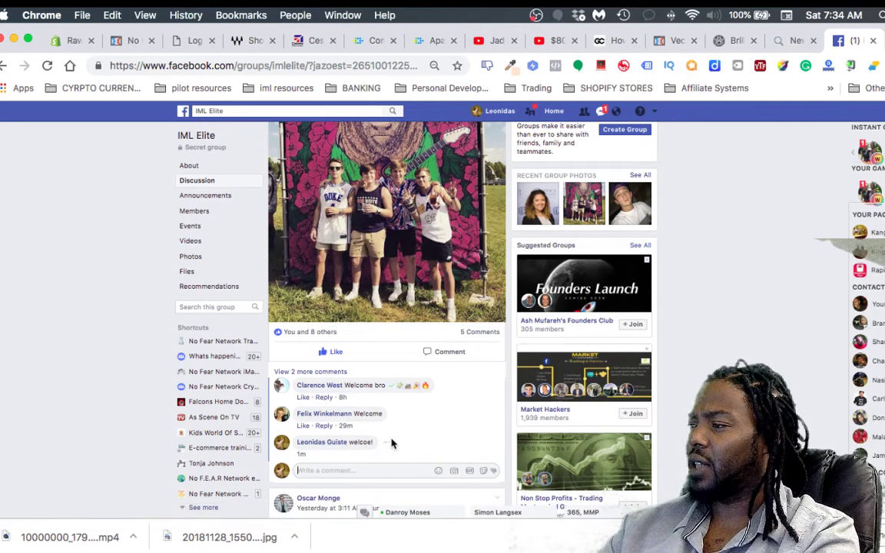
left_click(385, 442)
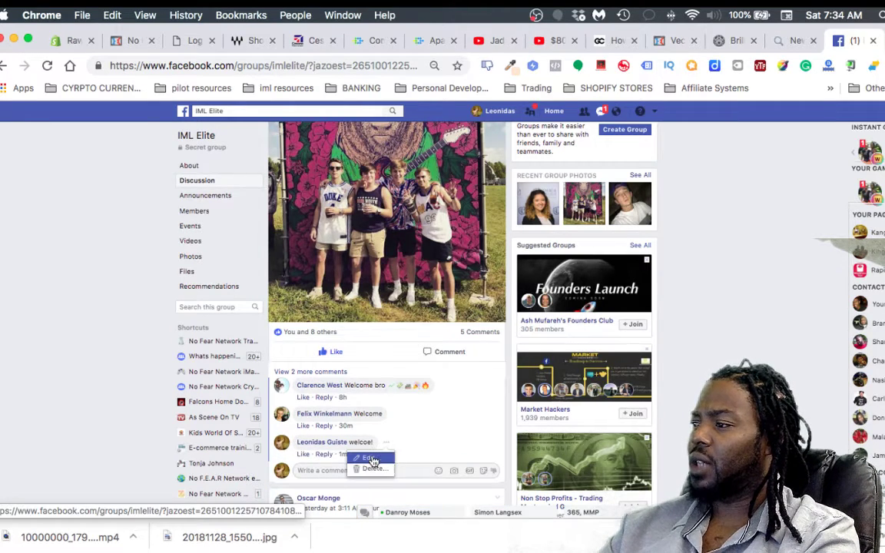
left_click(369, 458)
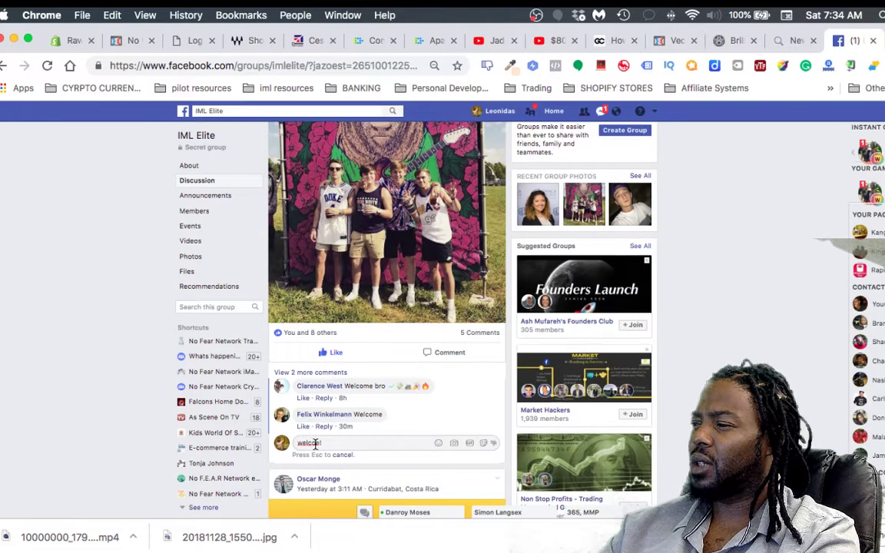
scroll(315, 443, "down", 1)
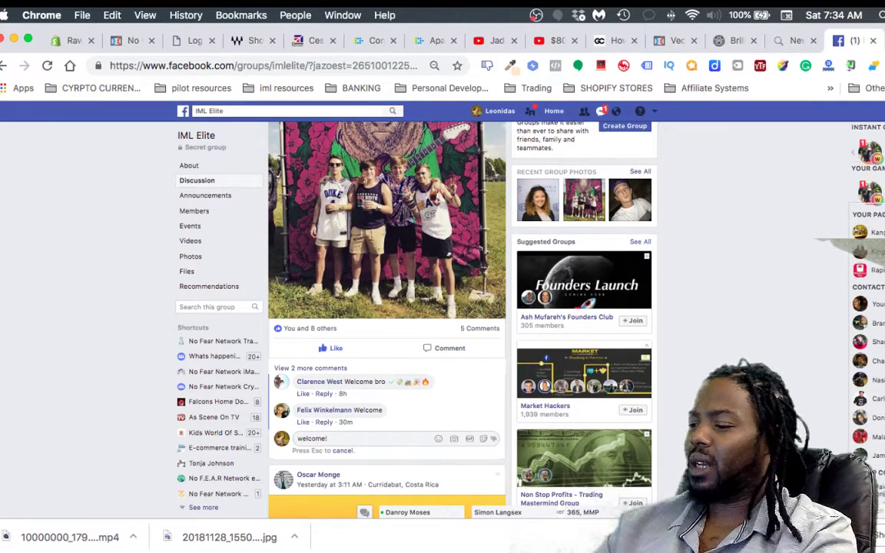
Save the corrected 'welcome!' comment and like the Who's in AUSTRALIA post.
key("Return")
scroll(332, 333, "down", 4)
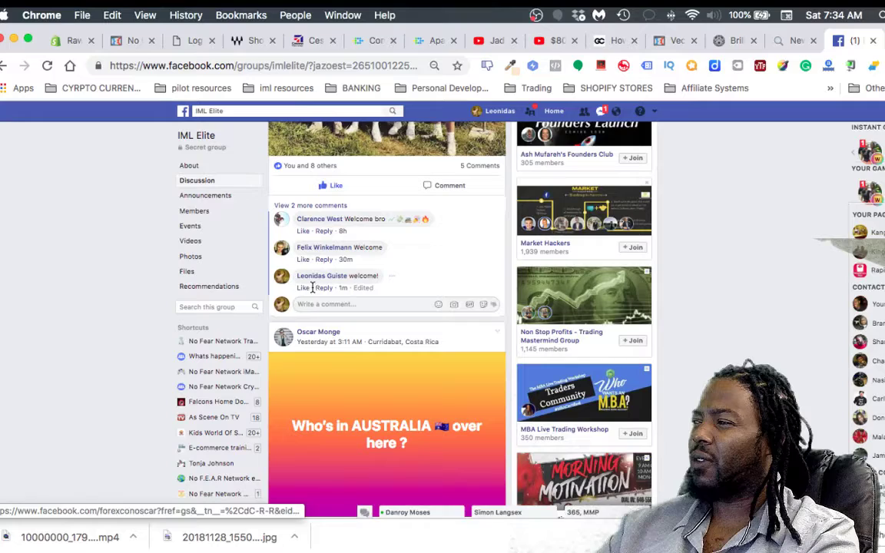
scroll(308, 344, "down", 2)
scroll(304, 373, "down", 1)
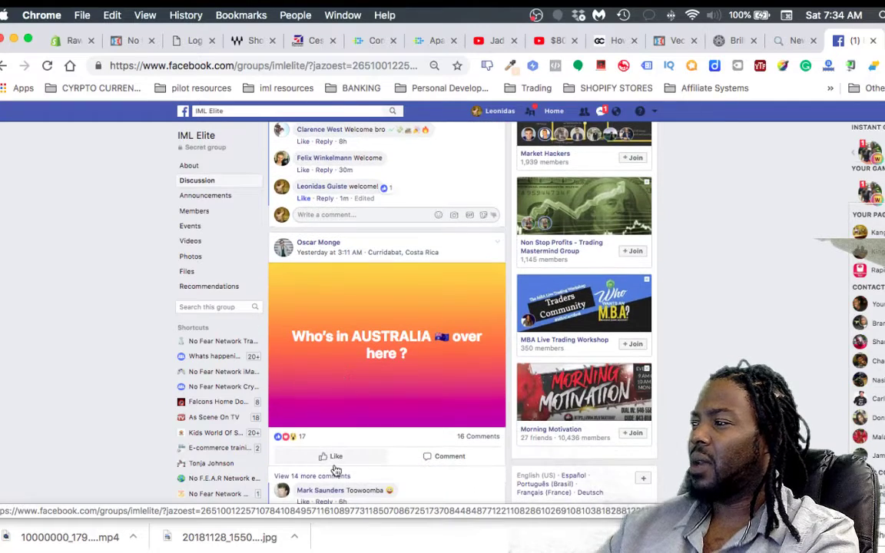
left_click(335, 458)
scroll(335, 457, "down", 3)
scroll(334, 455, "down", 2)
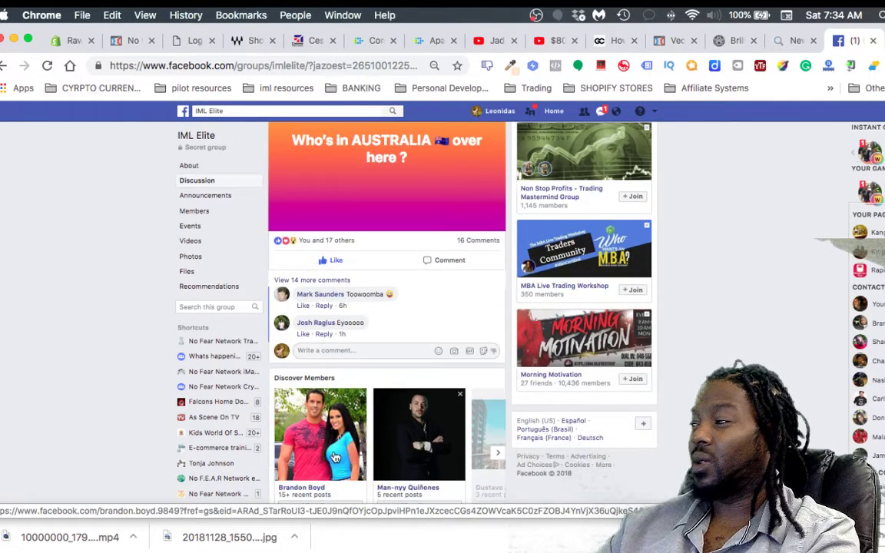
scroll(332, 454, "down", 2)
scroll(332, 454, "down", 1)
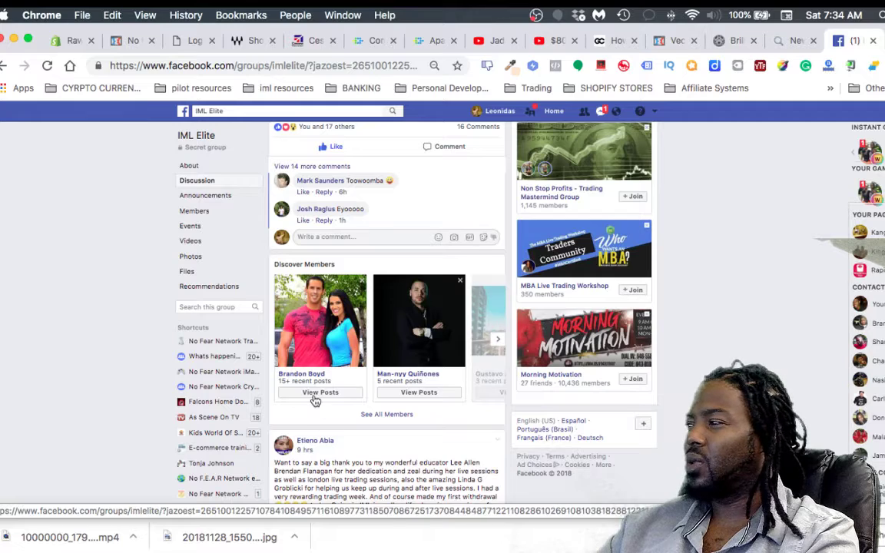
scroll(332, 454, "down", 3)
scroll(331, 423, "down", 1)
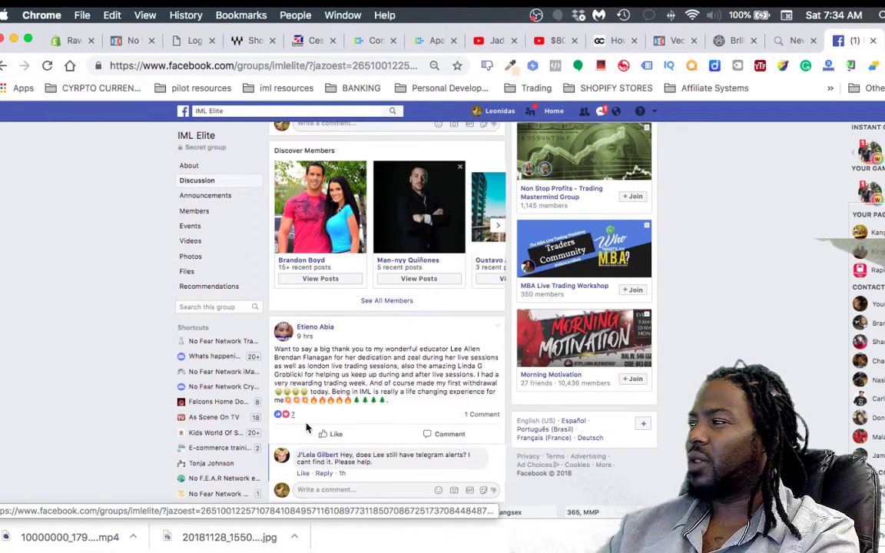
scroll(326, 436, "down", 4)
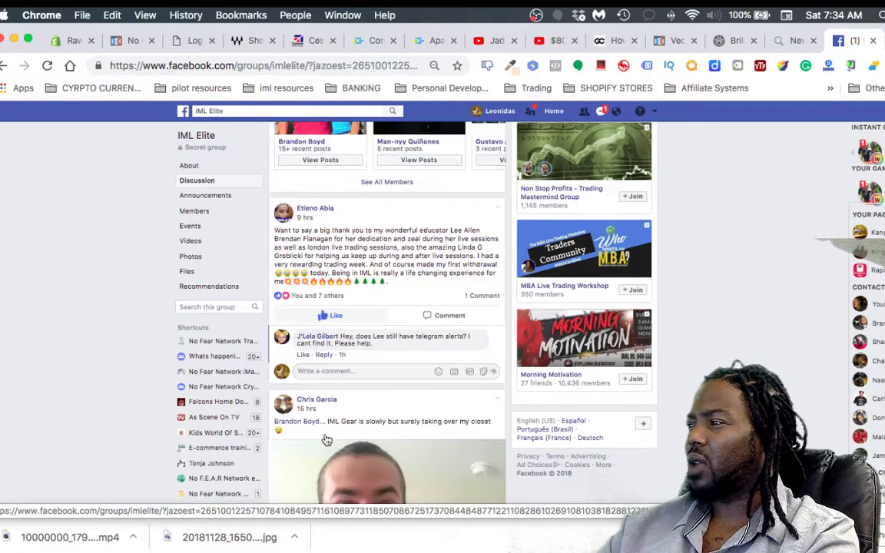
scroll(327, 346, "down", 3)
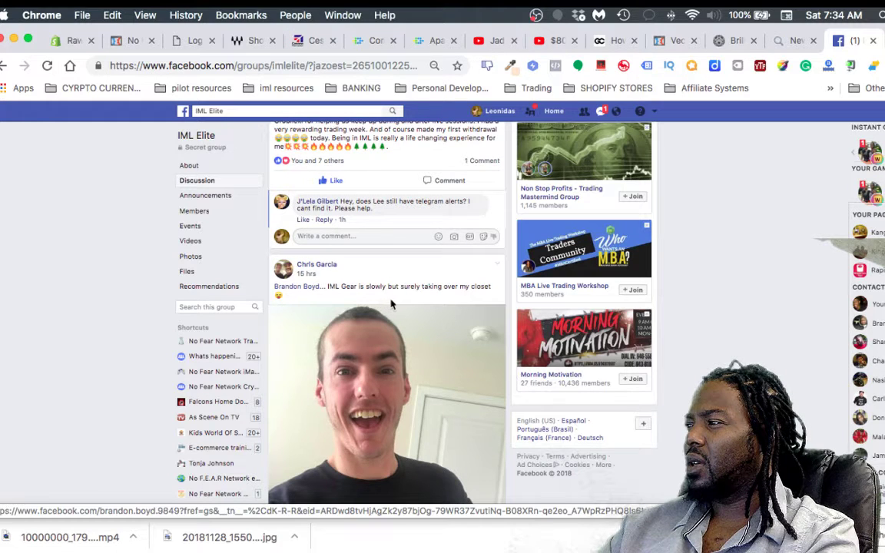
scroll(445, 302, "down", 2)
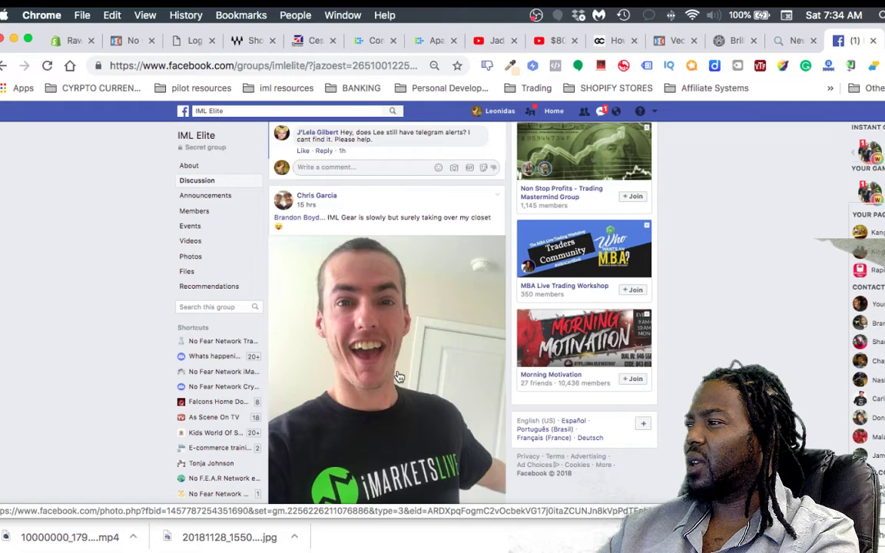
scroll(384, 369, "down", 3)
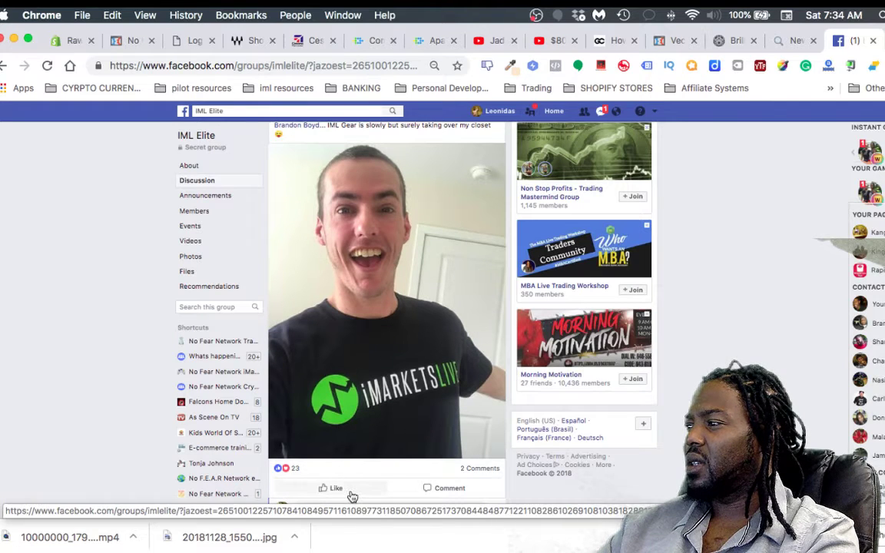
scroll(352, 461, "down", 3)
scroll(338, 430, "down", 3)
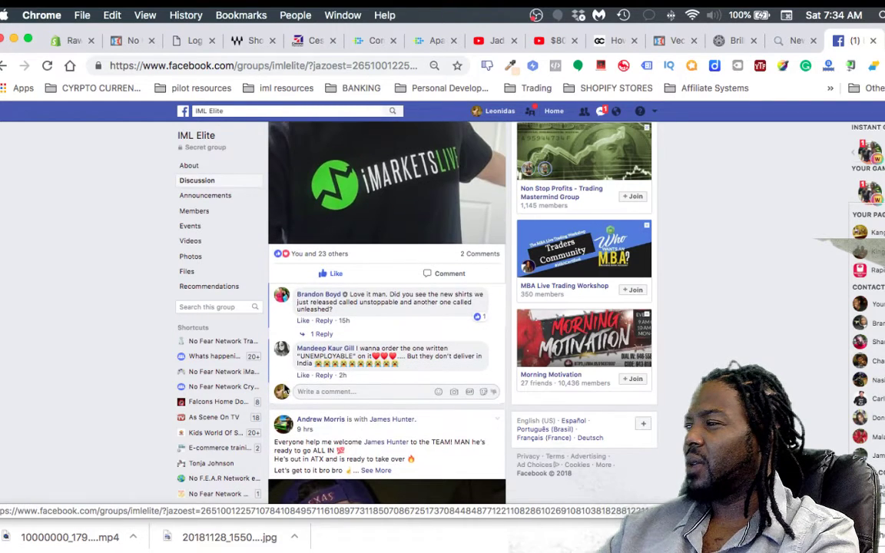
scroll(315, 389, "down", 2)
scroll(315, 389, "down", 1)
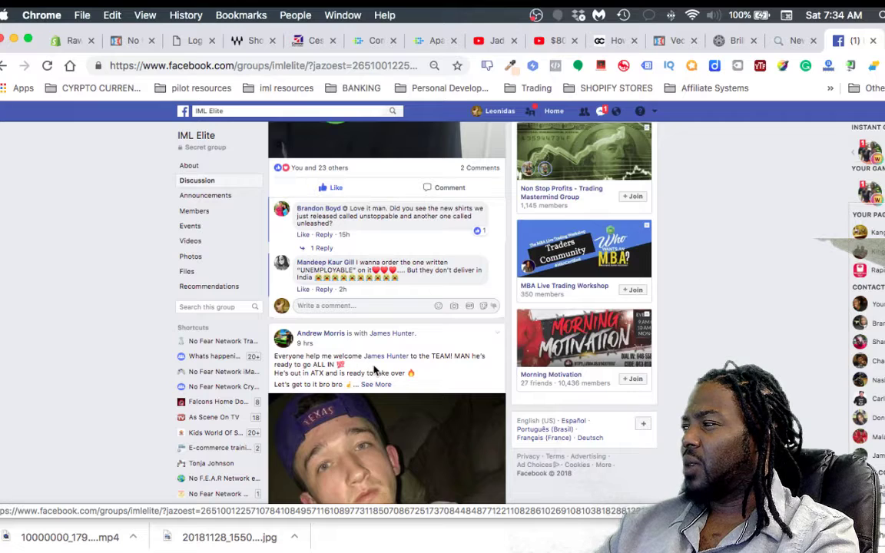
scroll(374, 370, "down", 3)
scroll(369, 384, "down", 2)
scroll(361, 415, "down", 2)
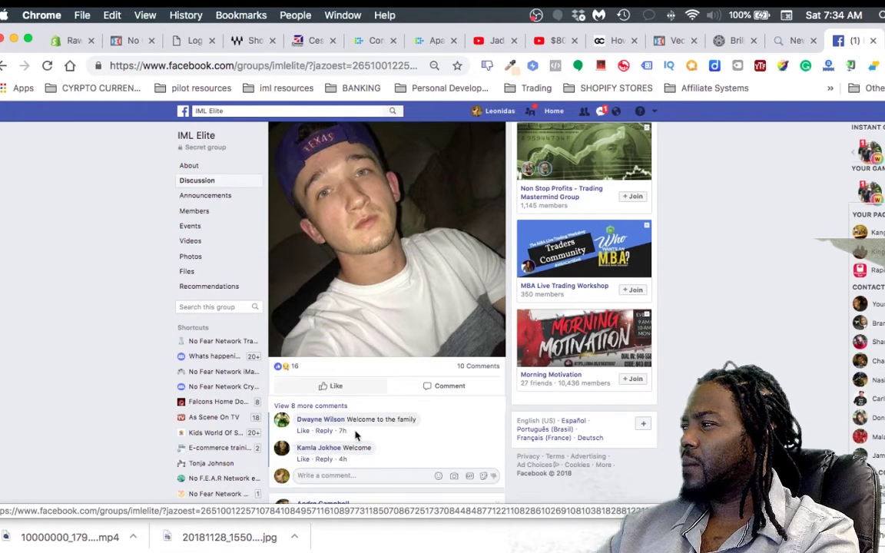
scroll(355, 435, "down", 2)
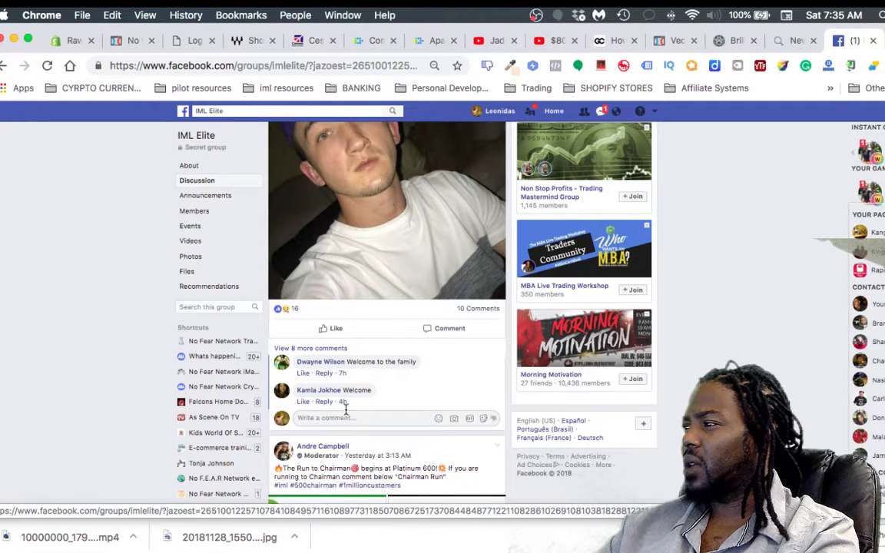
Like the second new-member welcome post and post a welcome comment on it.
left_click(332, 328)
left_click(345, 417)
type("wel")
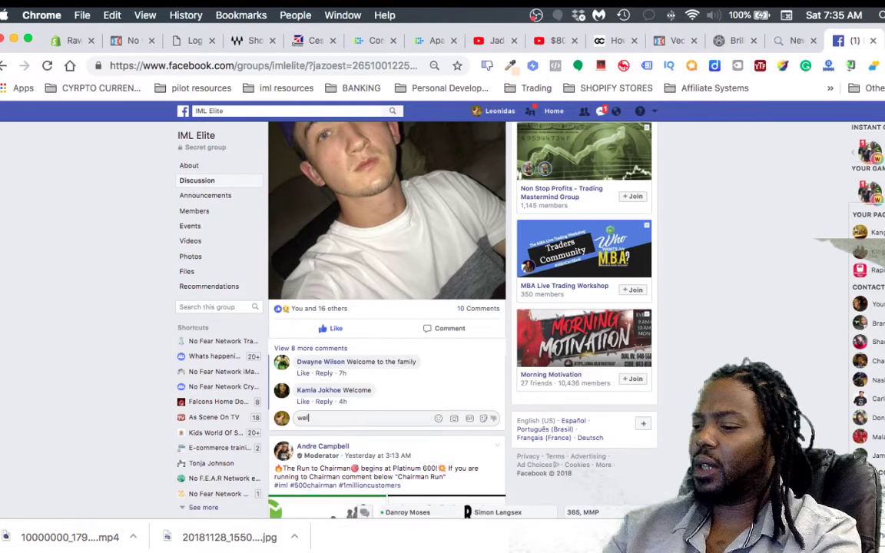
type("come!")
key("Return")
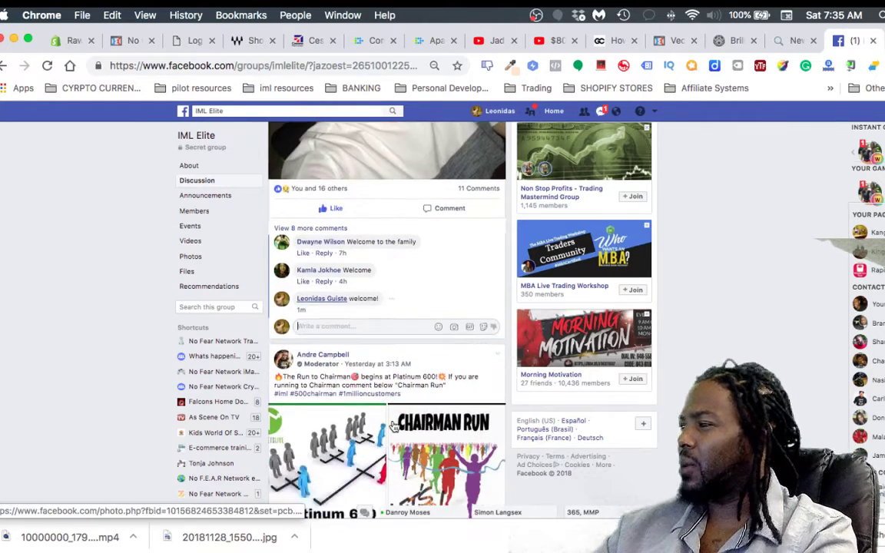
scroll(384, 345, "down", 5)
scroll(439, 244, "down", 4)
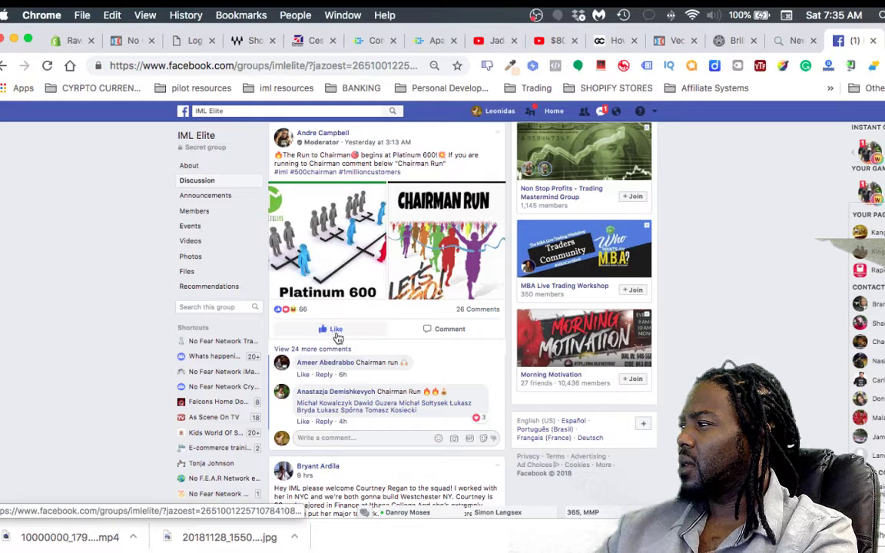
Comment 'chairman run' on the Chairman Run post, correcting a typo along the way.
left_click(327, 438)
type("rman r")
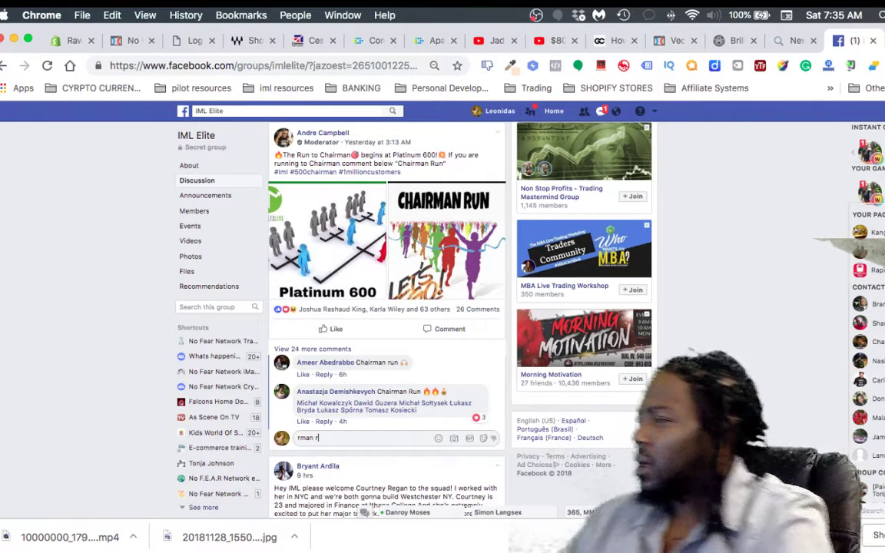
type("un")
key("Return")
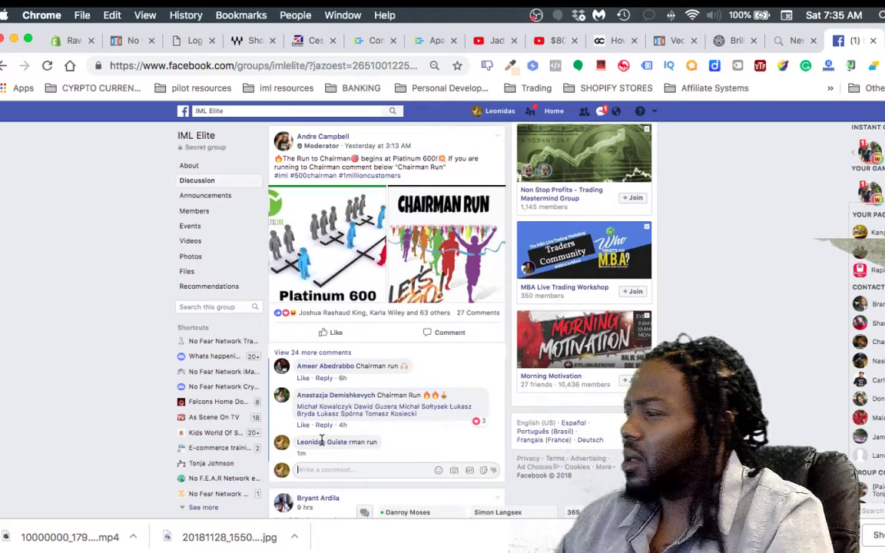
type("chairan")
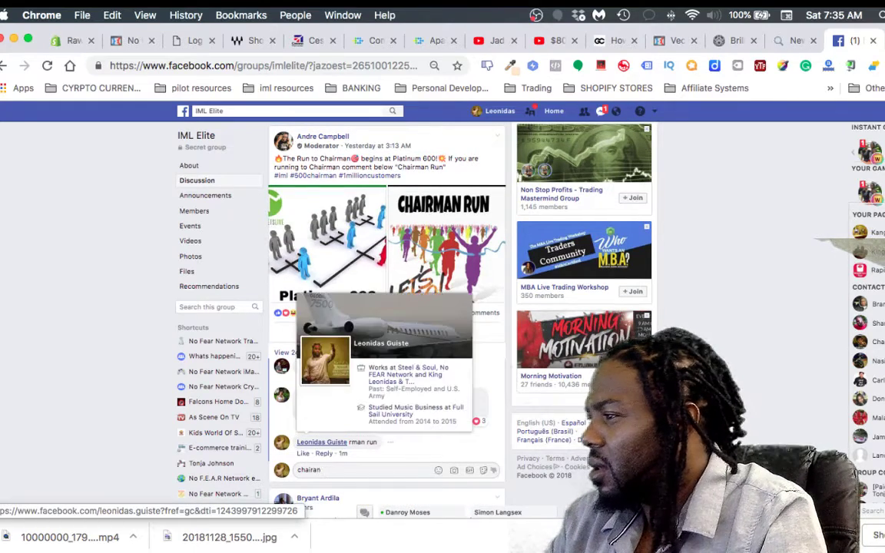
key("BackSpace")
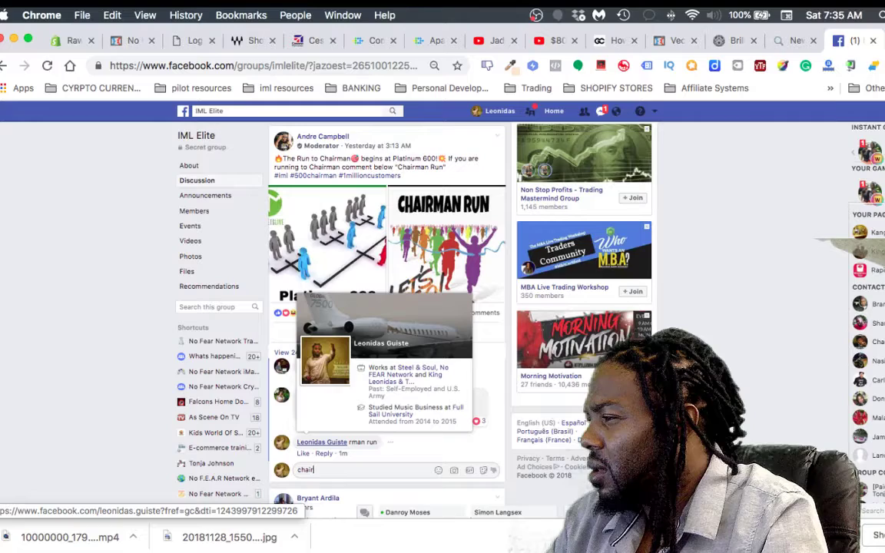
type("man run")
key("shift+Return")
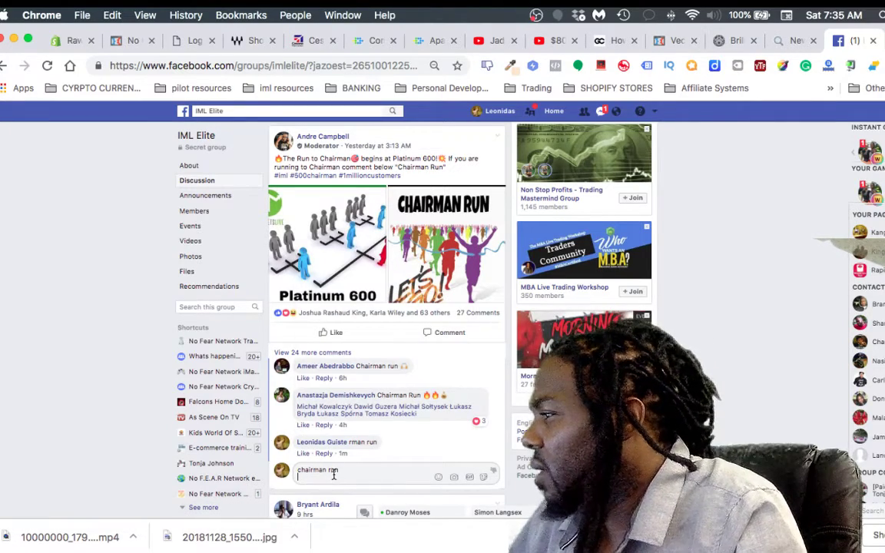
key("Return")
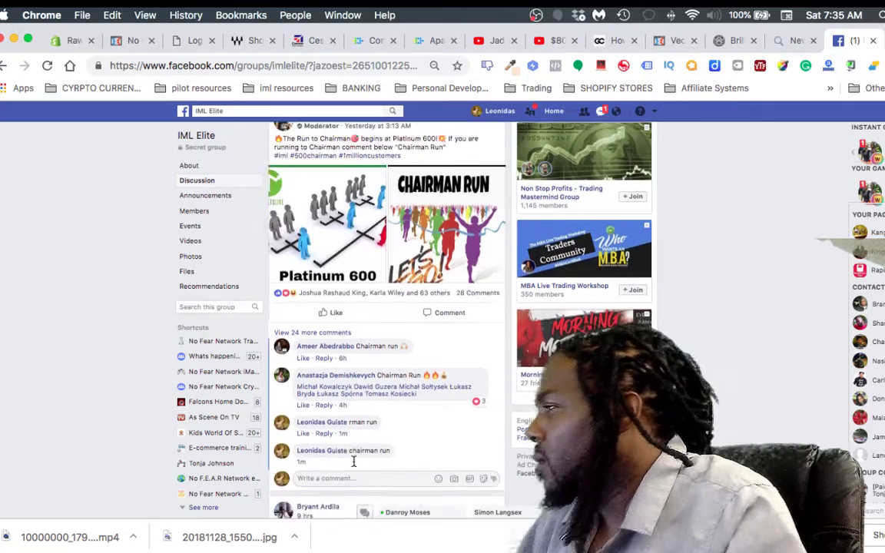
scroll(353, 384, "down", 8)
scroll(353, 308, "down", 2)
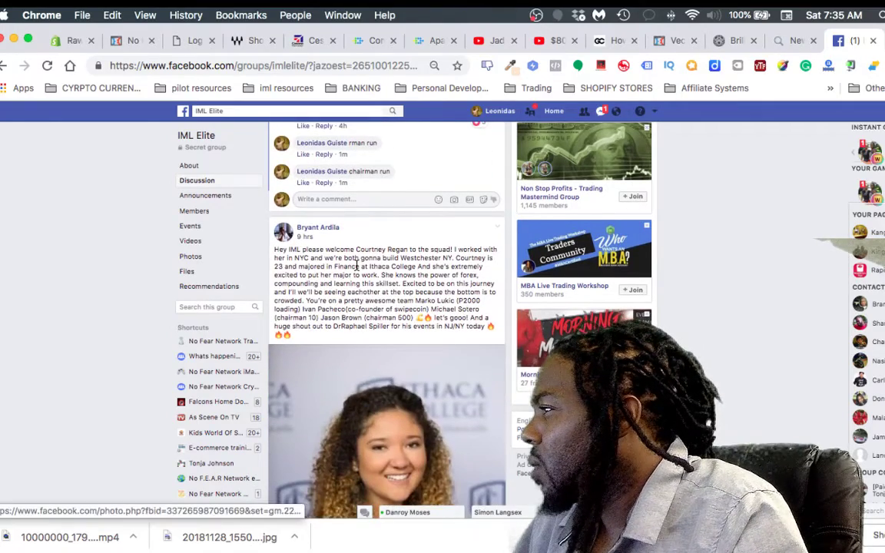
scroll(355, 307, "down", 4)
scroll(361, 368, "down", 4)
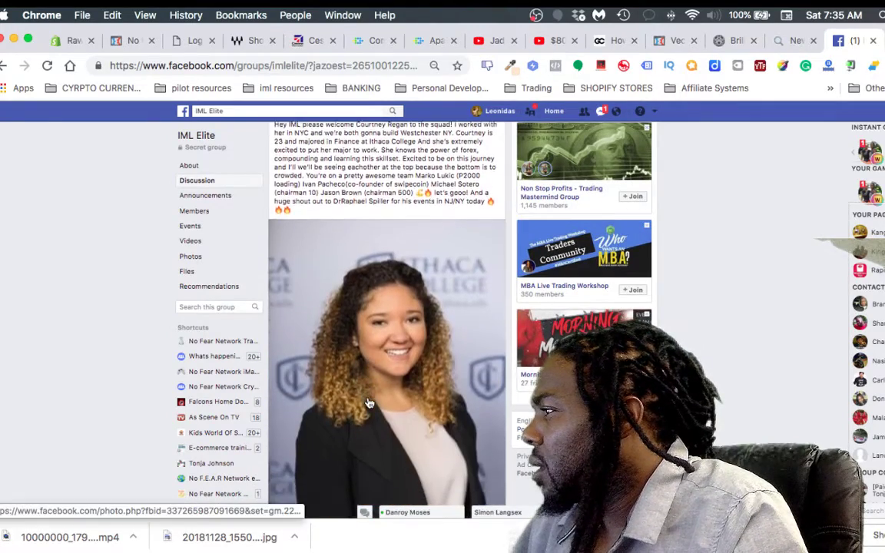
scroll(369, 399, "down", 5)
scroll(361, 369, "down", 2)
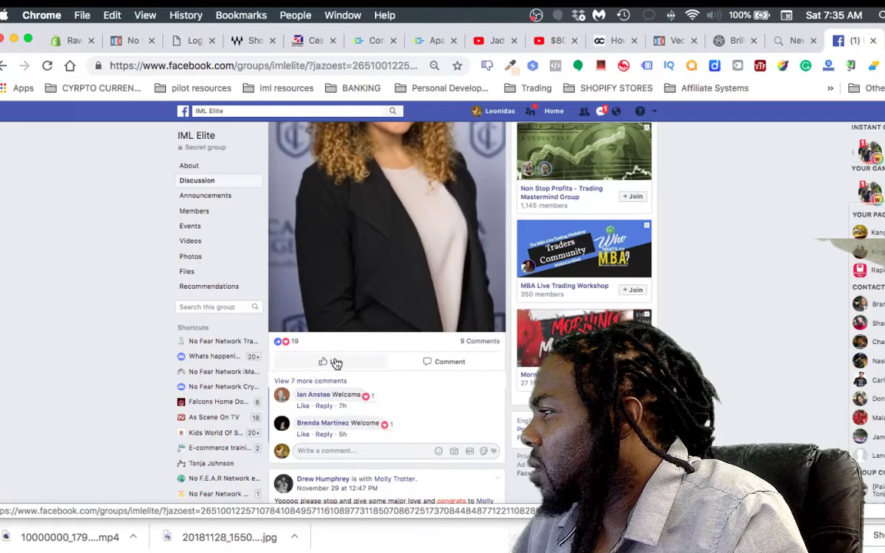
Like the new-member welcome post and comment "welcome!" on it.
left_click(335, 363)
left_click(346, 451)
type("welcome")
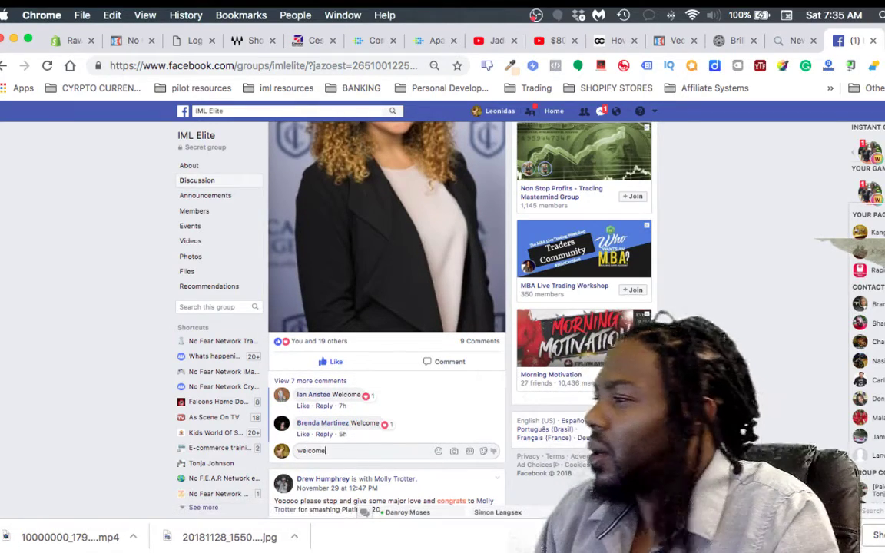
type("!")
key("Return")
scroll(368, 384, "down", 8)
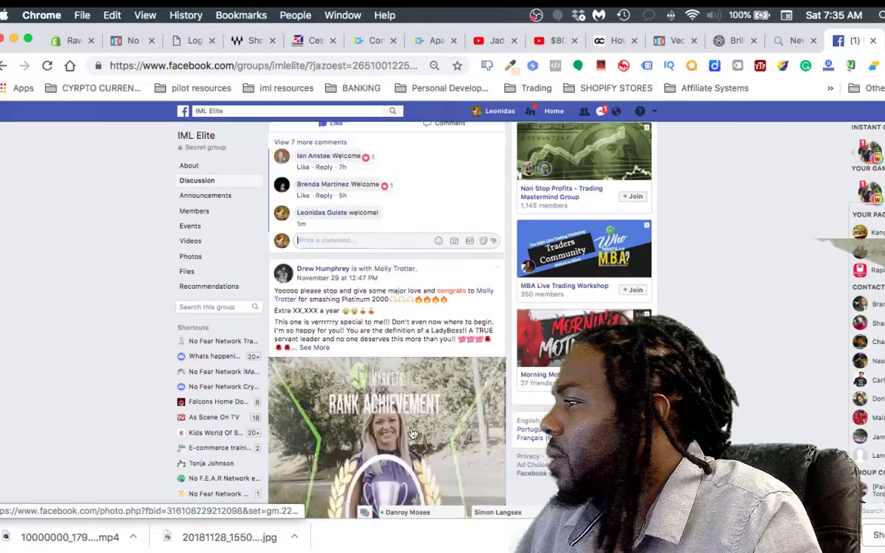
scroll(412, 433, "down", 3)
scroll(419, 415, "down", 2)
scroll(423, 401, "down", 1)
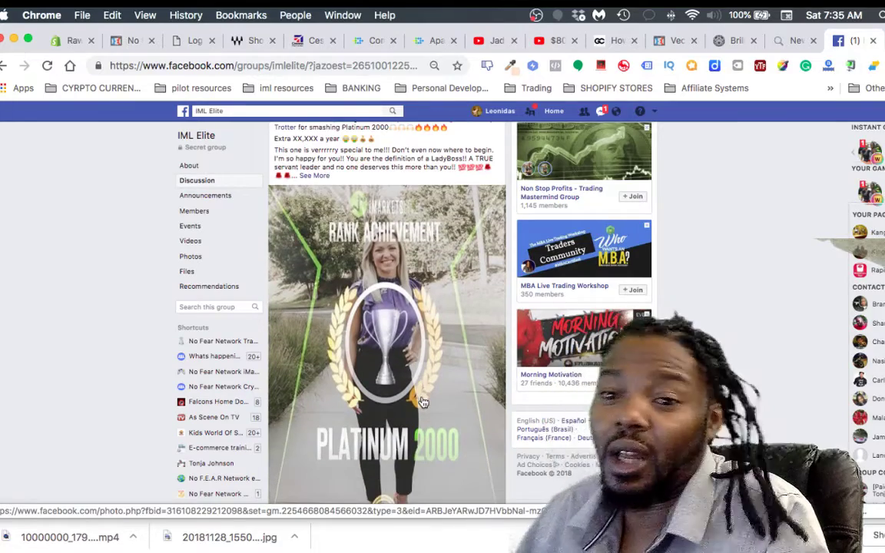
scroll(388, 403, "down", 2)
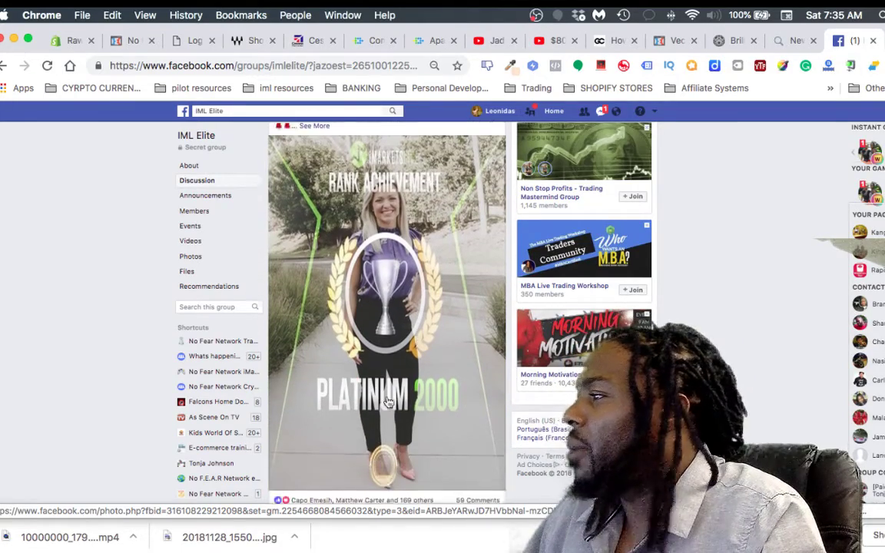
scroll(389, 403, "down", 1)
Like the Platinum 2000 rank post and comment "congrats!" on it.
left_click(330, 483)
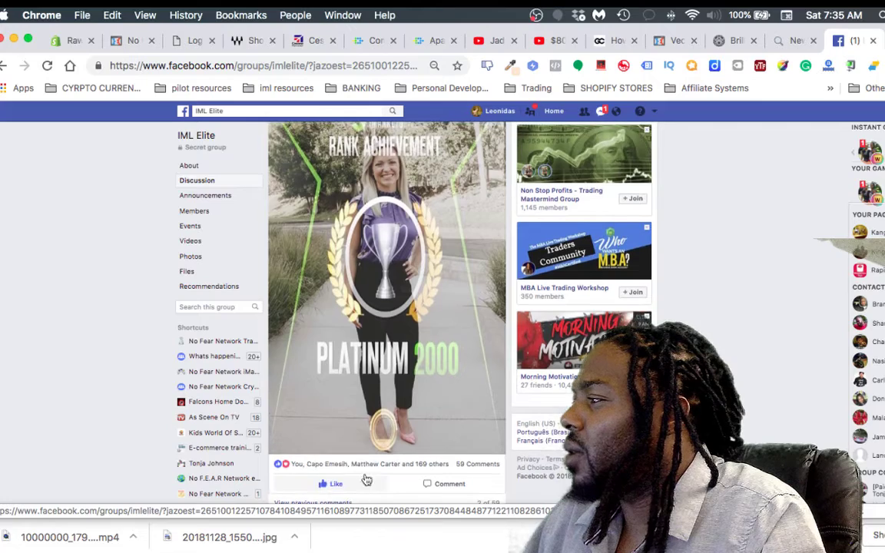
scroll(367, 476, "down", 3)
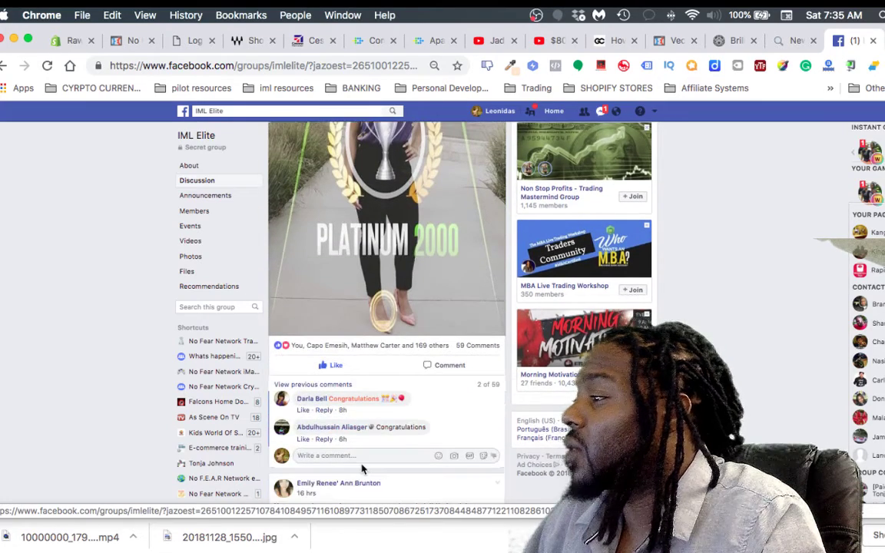
left_click(361, 455)
type("co")
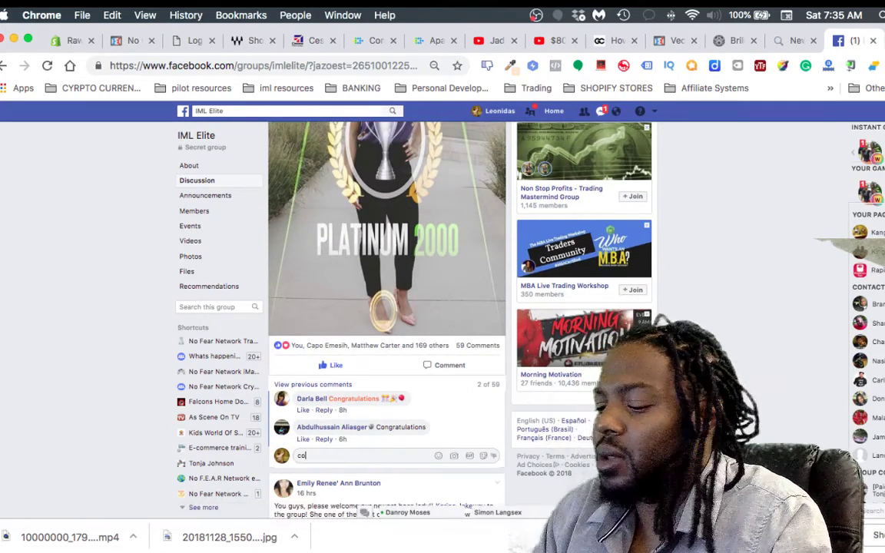
type("ngrats!")
key("Return")
scroll(376, 405, "down", 3)
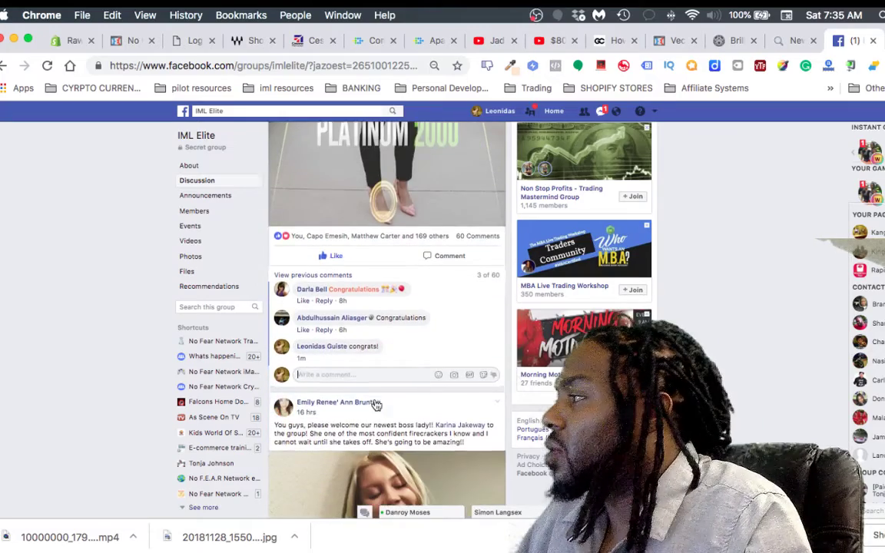
scroll(377, 405, "down", 3)
scroll(376, 404, "down", 3)
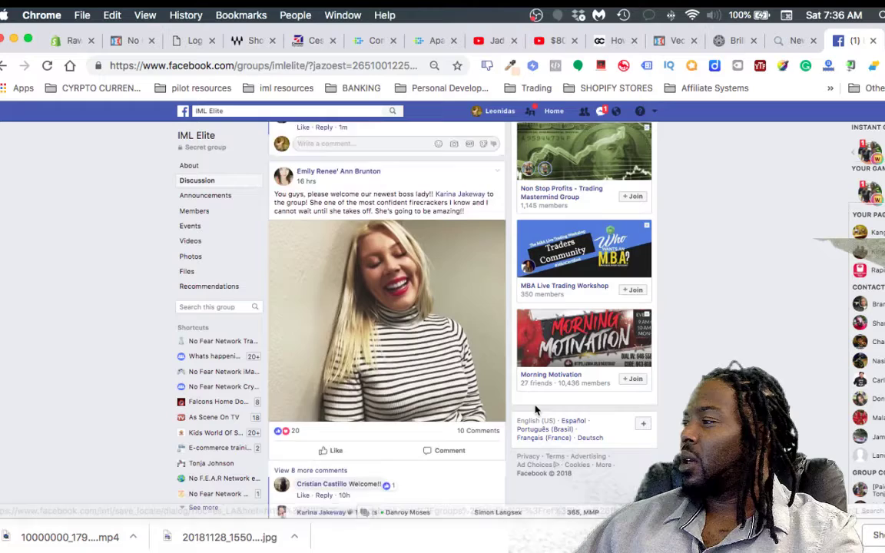
scroll(384, 308, "down", 5)
scroll(384, 307, "down", 5)
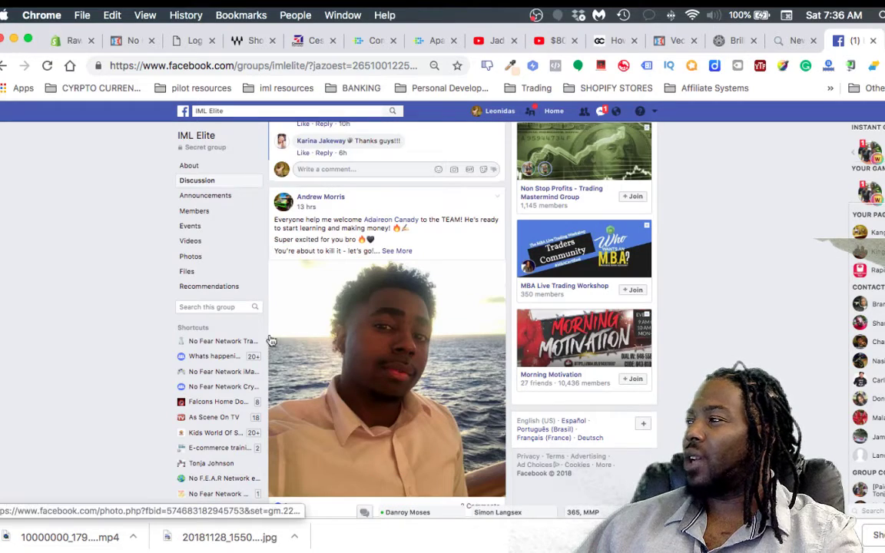
scroll(292, 300, "down", 2)
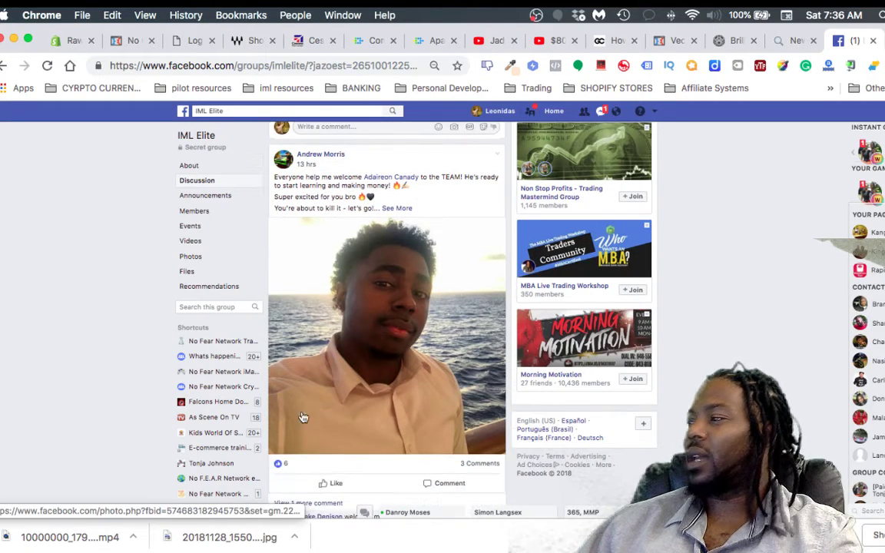
Like and comment "welcome!" on the team welcome post, then like the Miami ticket-request post.
left_click(330, 483)
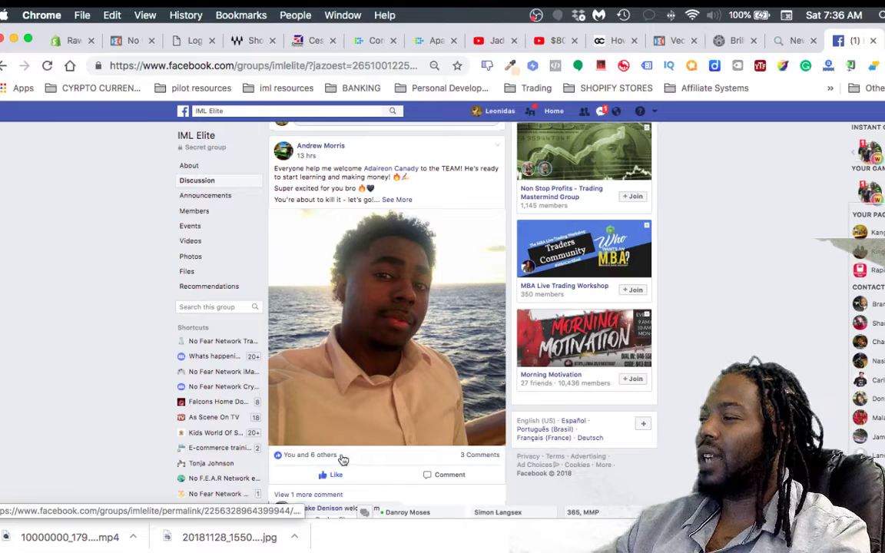
scroll(342, 459, "down", 3)
scroll(338, 453, "down", 2)
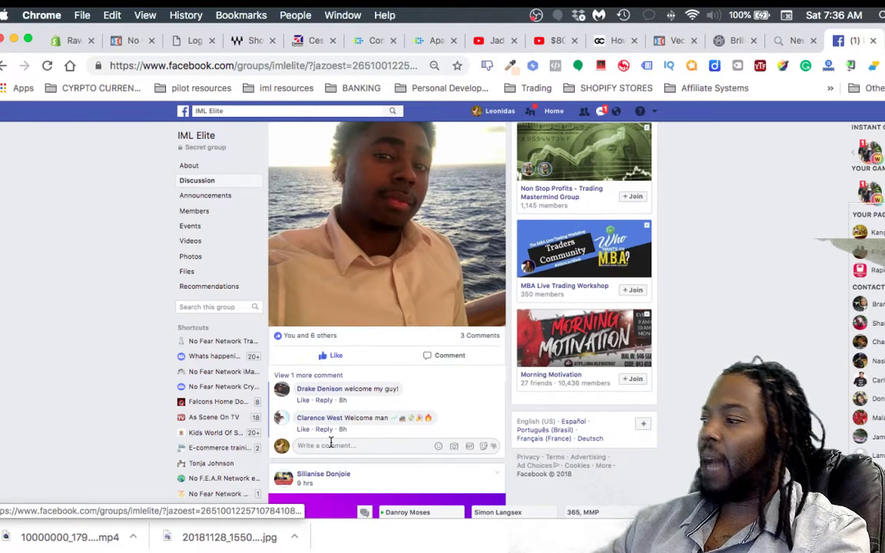
left_click(331, 445)
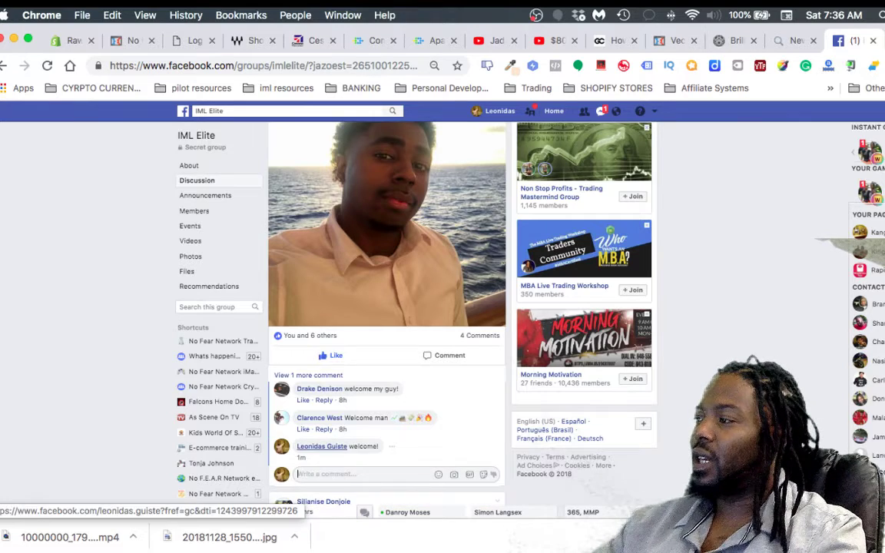
scroll(385, 374, "down", 3)
scroll(385, 373, "down", 3)
scroll(385, 373, "down", 3)
scroll(385, 374, "down", 3)
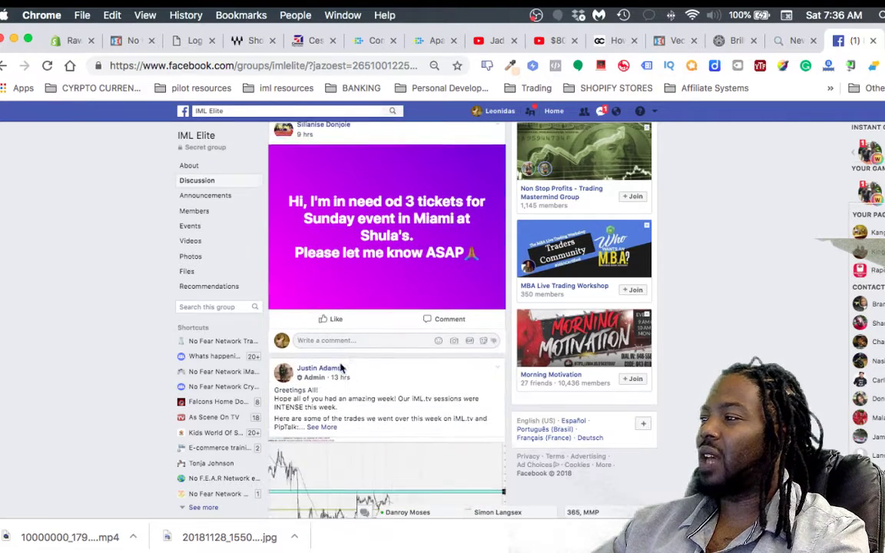
left_click(330, 324)
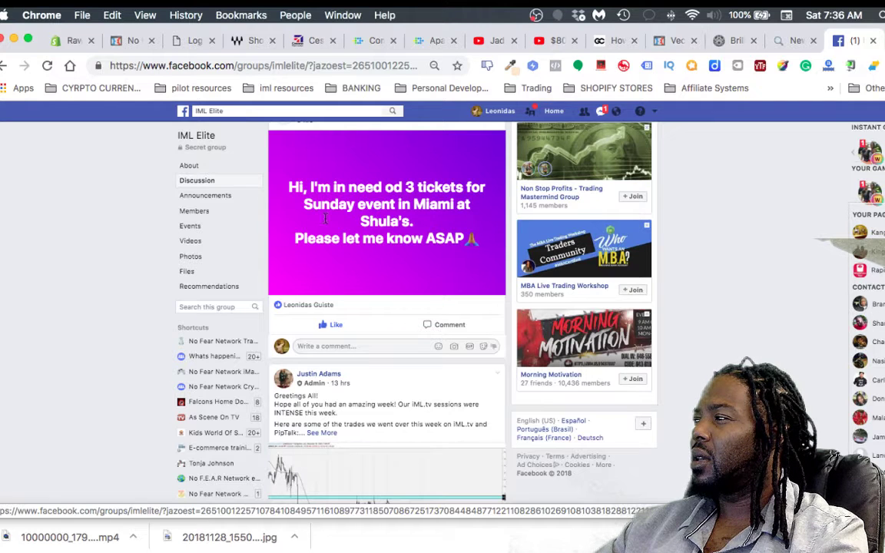
scroll(405, 410, "down", 3)
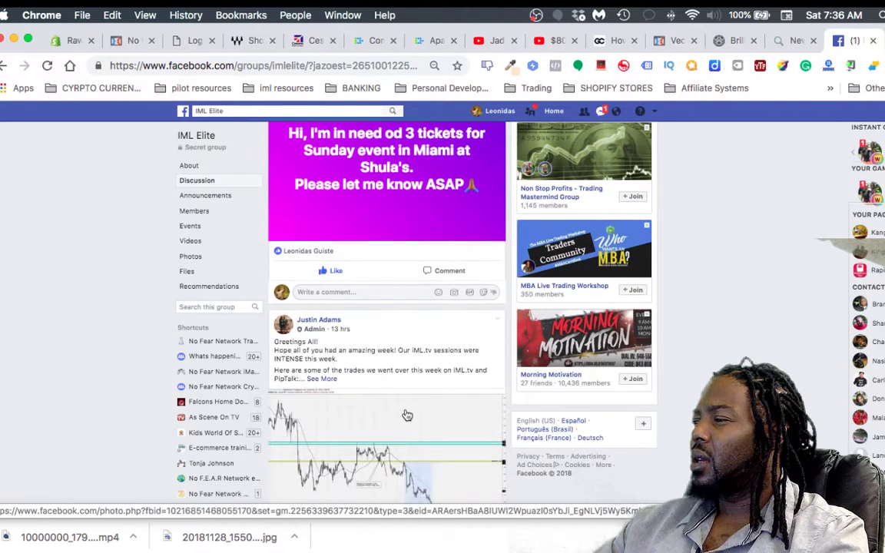
scroll(385, 374, "down", 2)
scroll(384, 353, "down", 3)
scroll(385, 341, "down", 3)
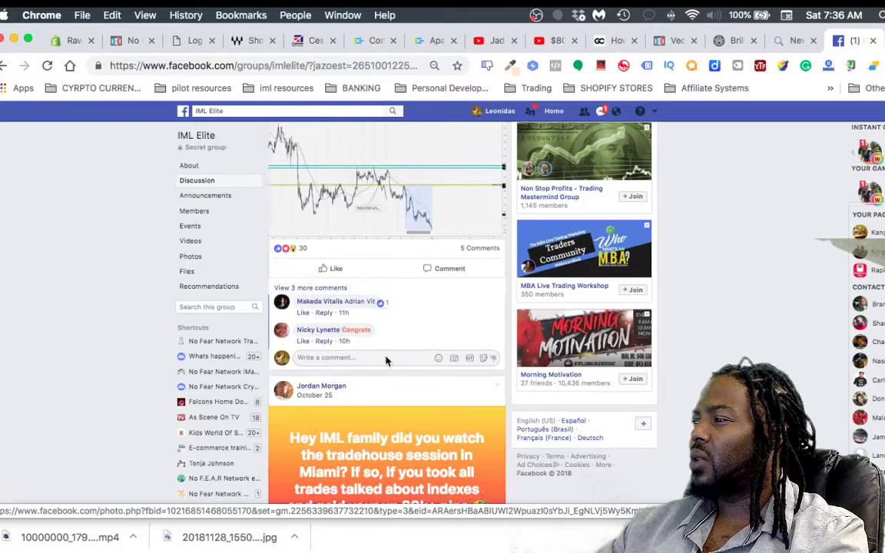
scroll(384, 353, "down", 2)
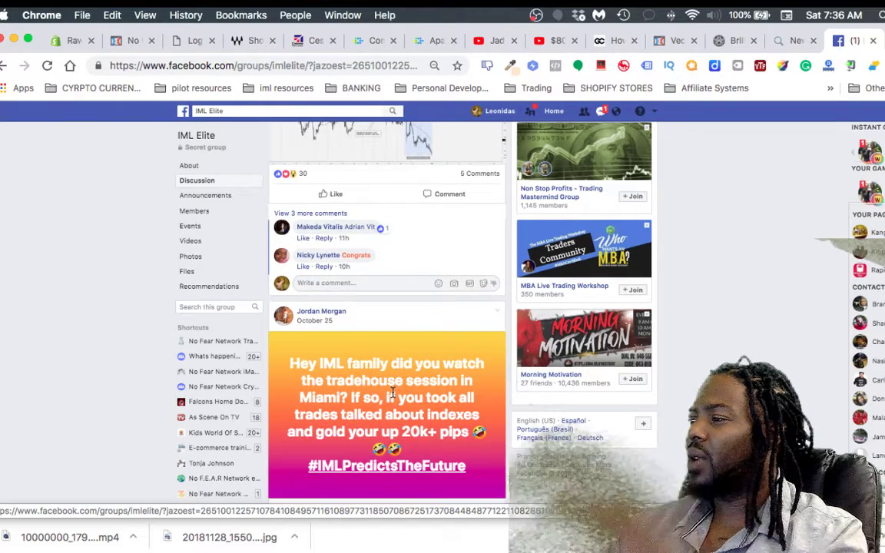
scroll(392, 369, "down", 3)
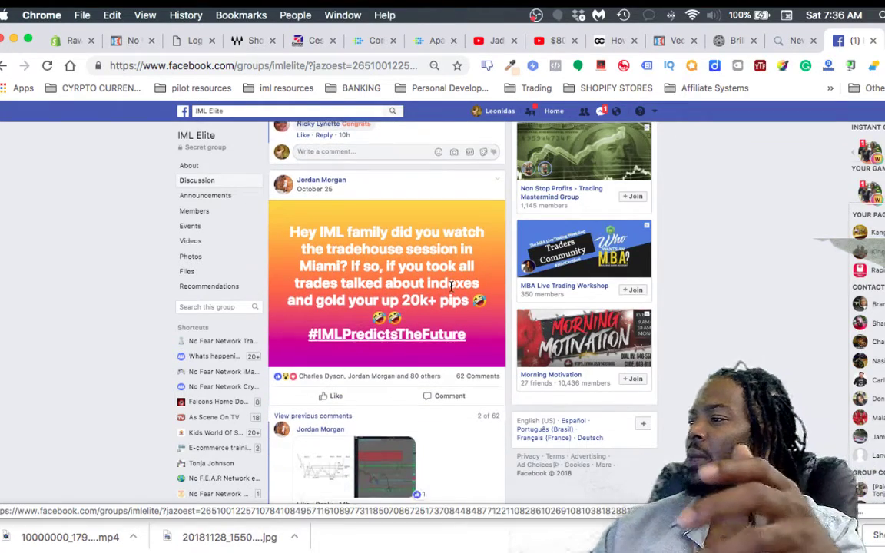
scroll(451, 292, "up", 8)
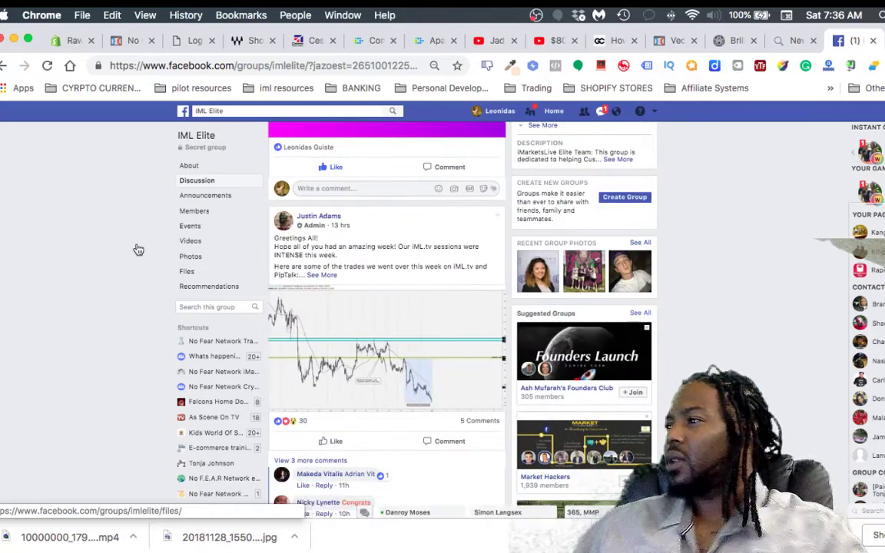